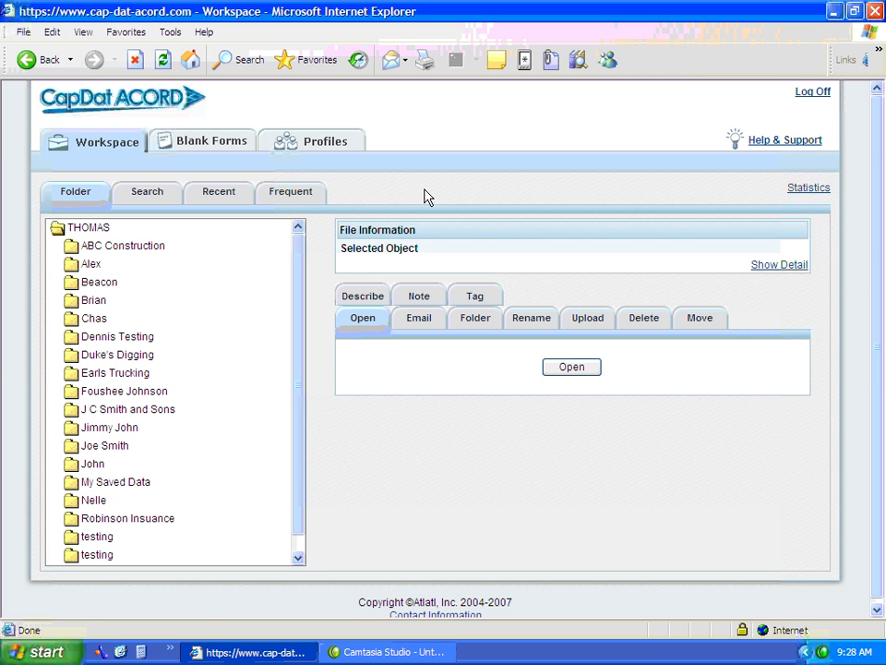
Step: Browse the blank forms library, viewing the contents of the Change Requests and Certificates and Binders folders
left_click(189, 148)
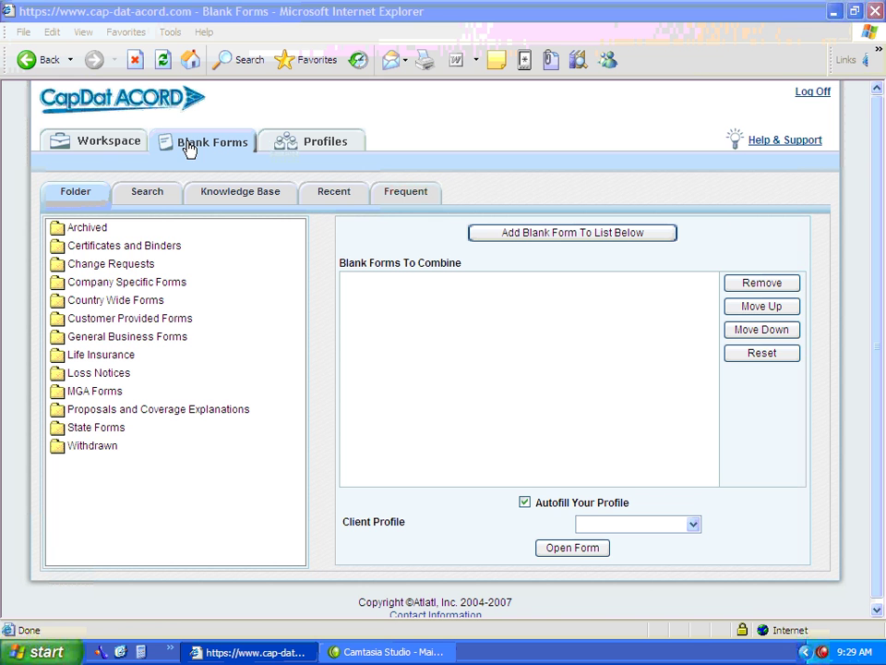
left_click(61, 267)
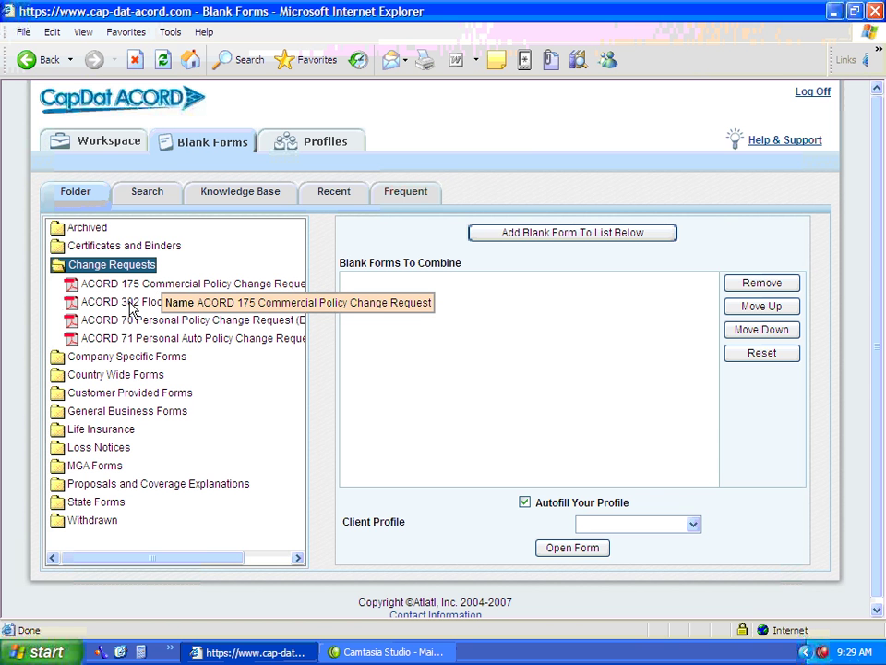
left_click(70, 247)
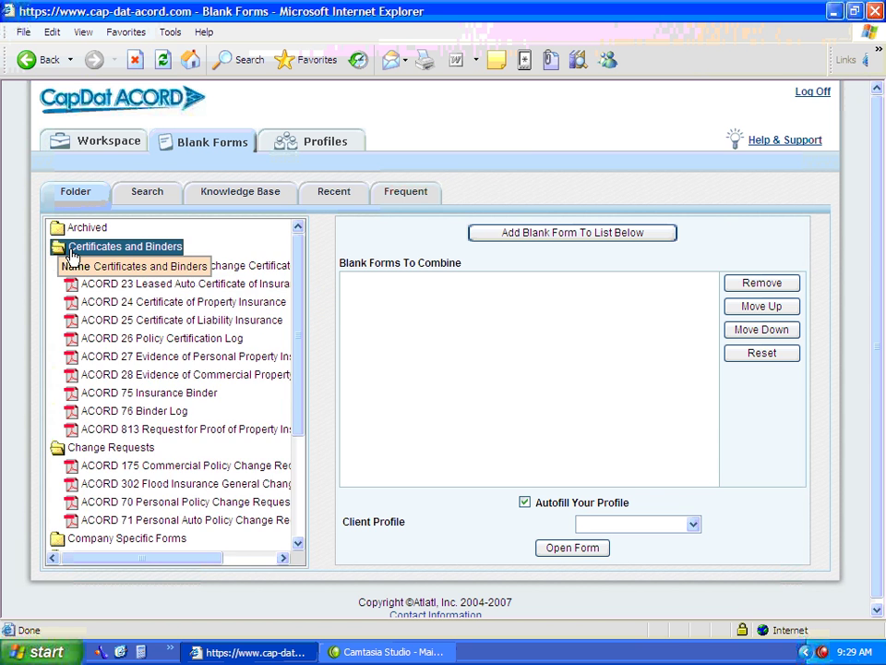
left_click(71, 250)
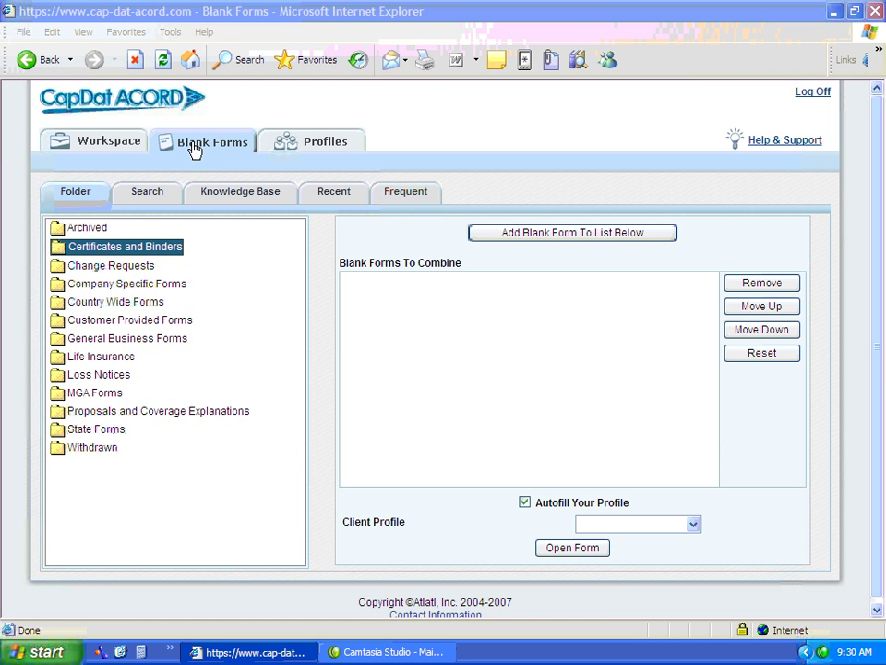
Step: Search the current blank forms by name for the keyword "Certificate"
left_click(146, 196)
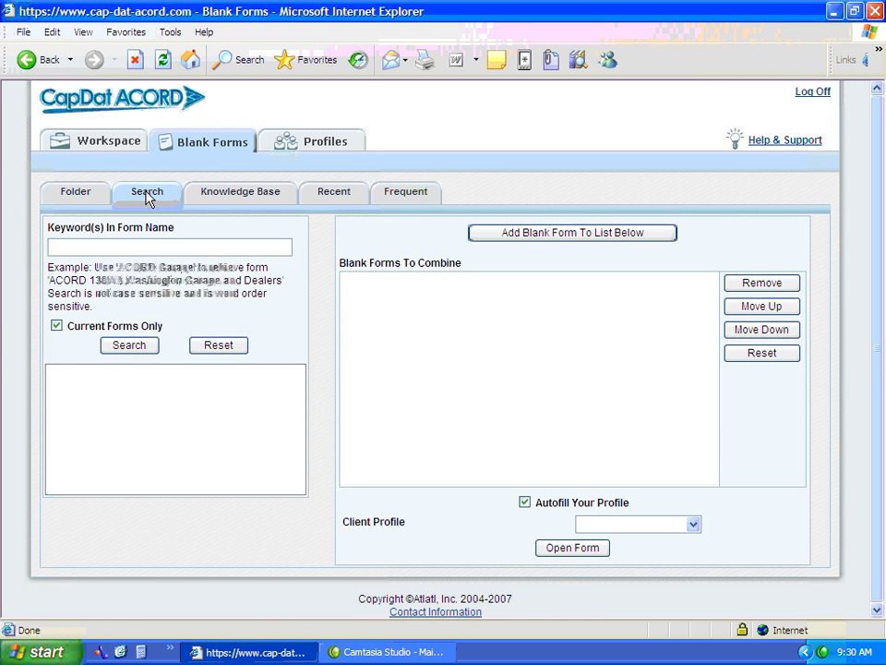
left_click(143, 246)
type("Certificate")
left_click(135, 346)
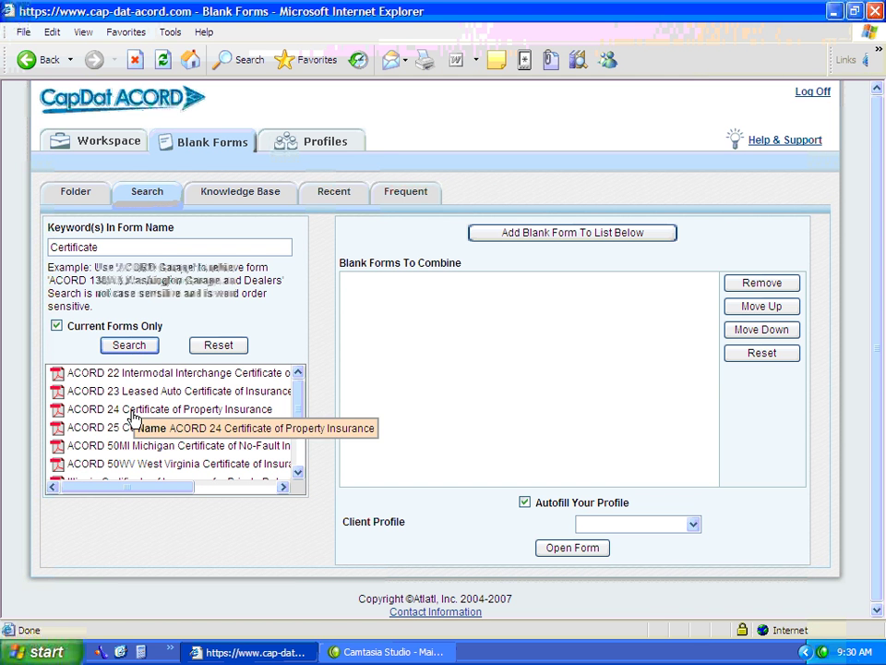
Step: Look up the required and optional blank forms in the Knowledge Base for state NC and line of business Business Auto
left_click(189, 148)
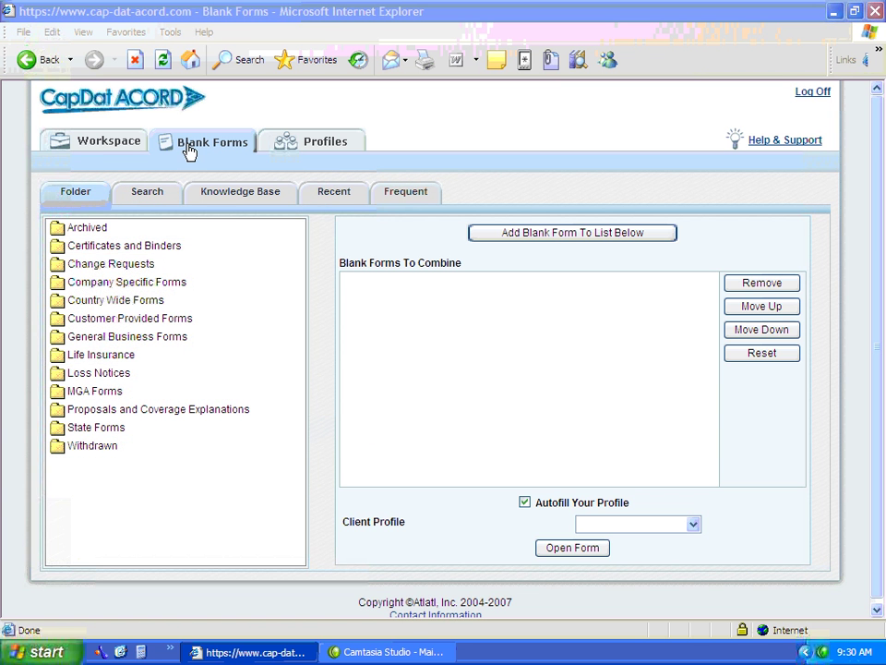
left_click(229, 198)
left_click(164, 230)
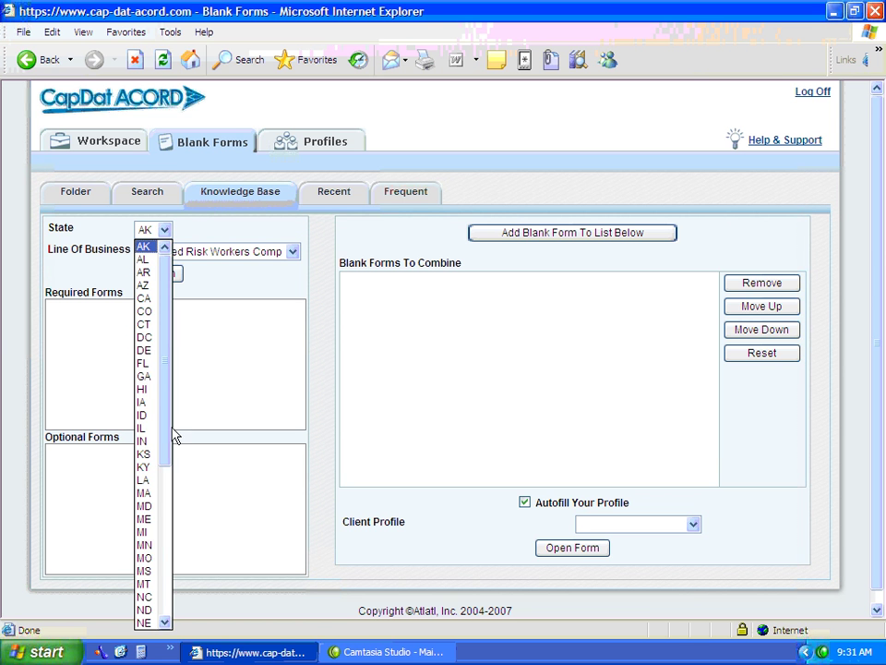
left_click(146, 598)
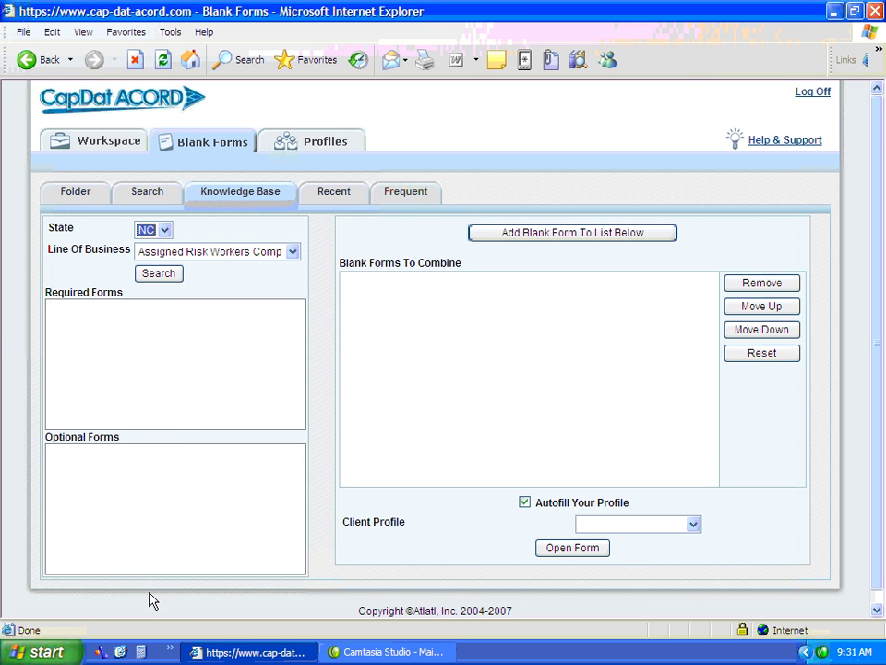
left_click(292, 253)
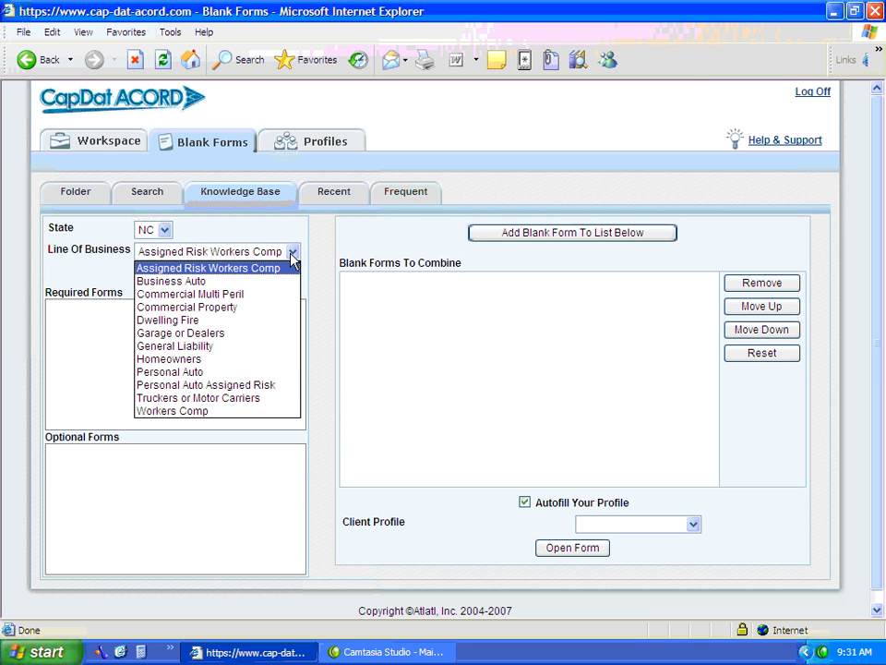
left_click(171, 281)
left_click(158, 275)
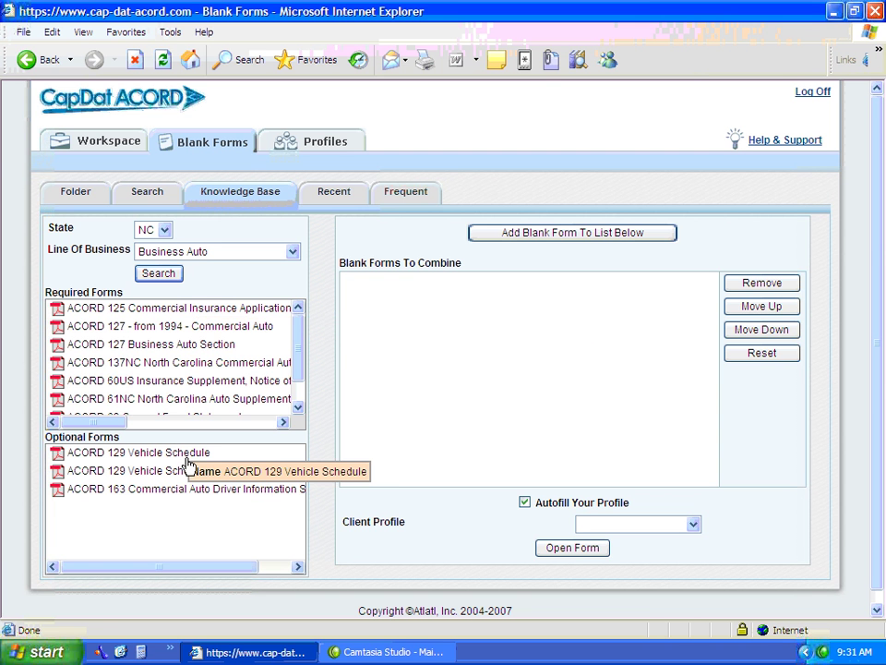
Step: Add ACORD 125 Commercial Insurance Application, ACORD 127 Business Auto Section and ACORD 137NC North Carolina Commercial Auto to the forms to combine
left_click(198, 312)
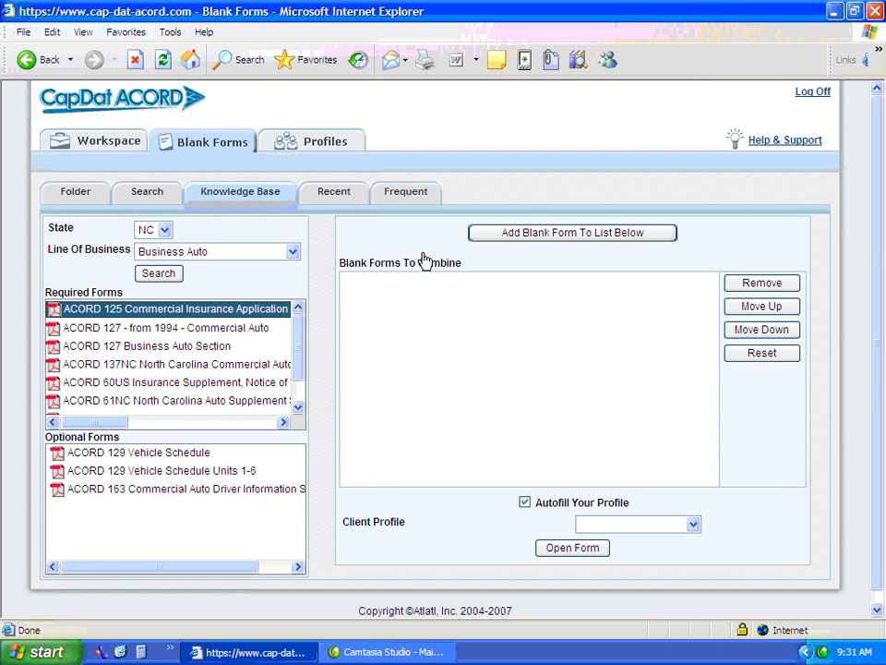
left_click(521, 239)
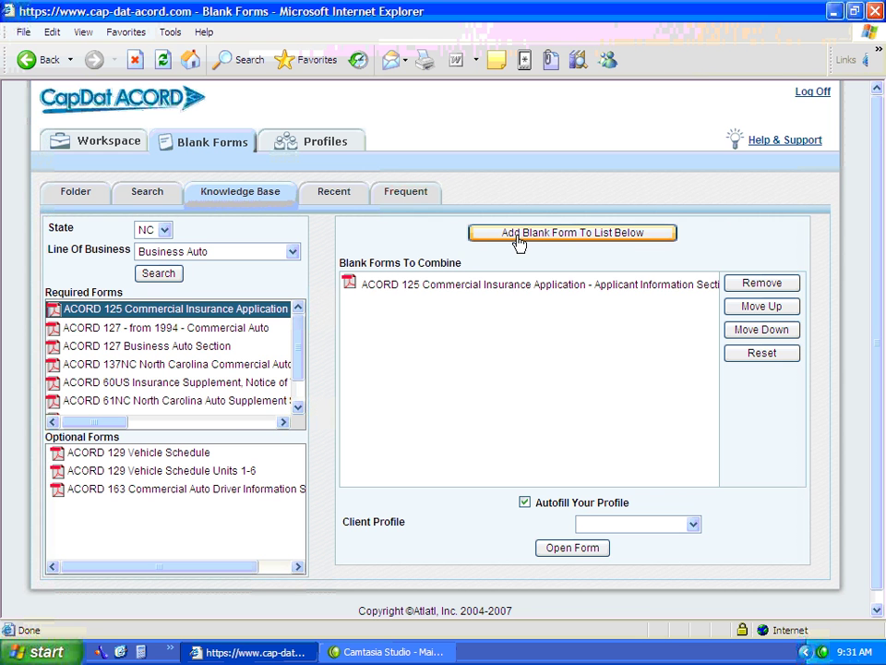
left_click(191, 348)
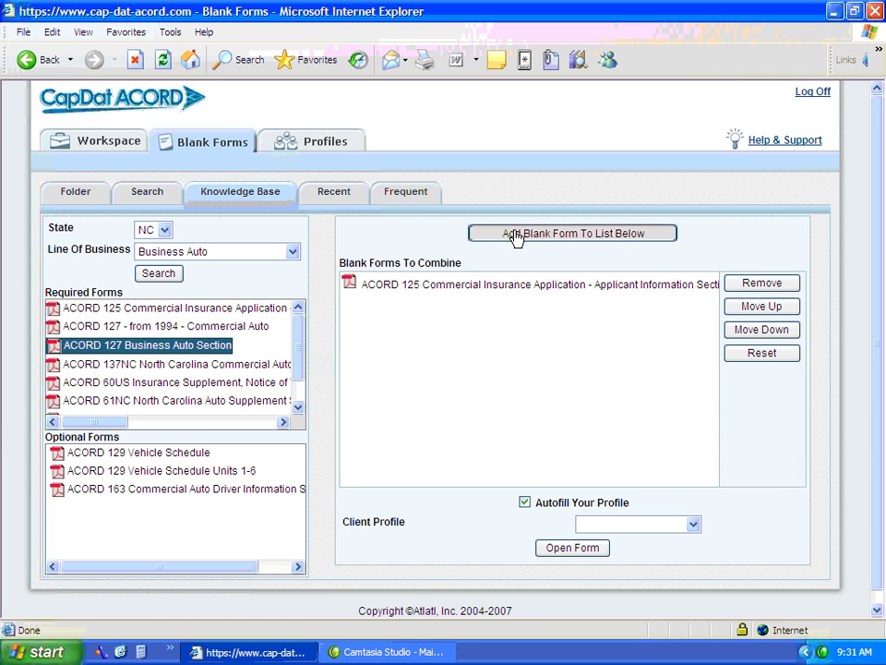
left_click(515, 238)
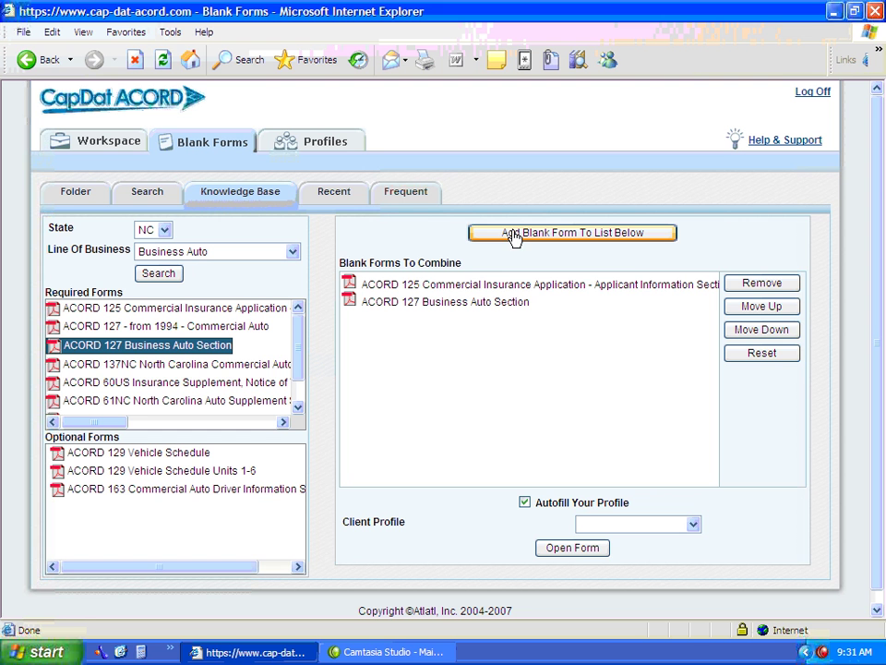
left_click(245, 365)
left_click(562, 234)
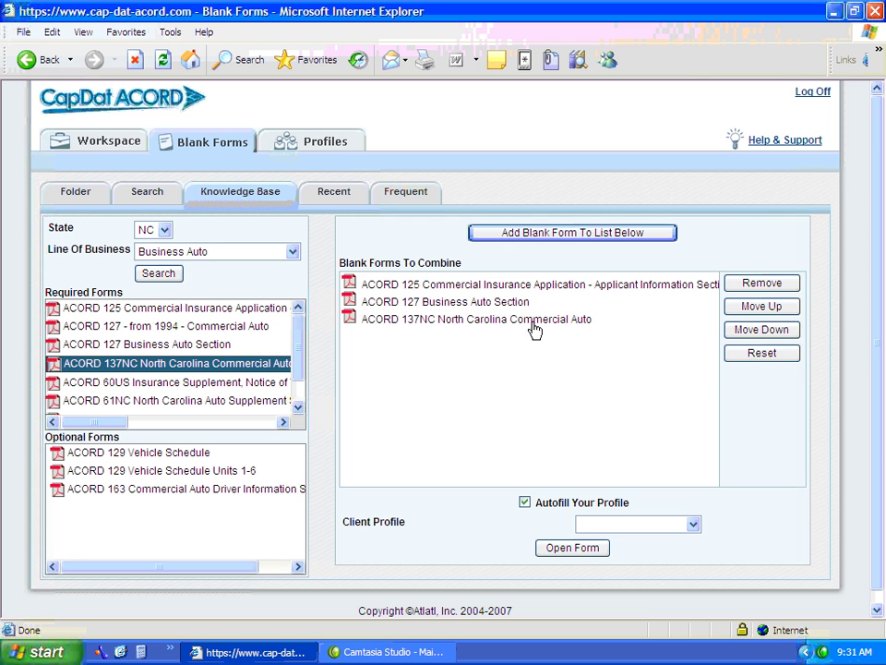
Step: Add ACORD 61NC and ACORD 60US to the forms to combine, and place ACORD 60US above ACORD 61NC
left_click(283, 397)
left_click(559, 234)
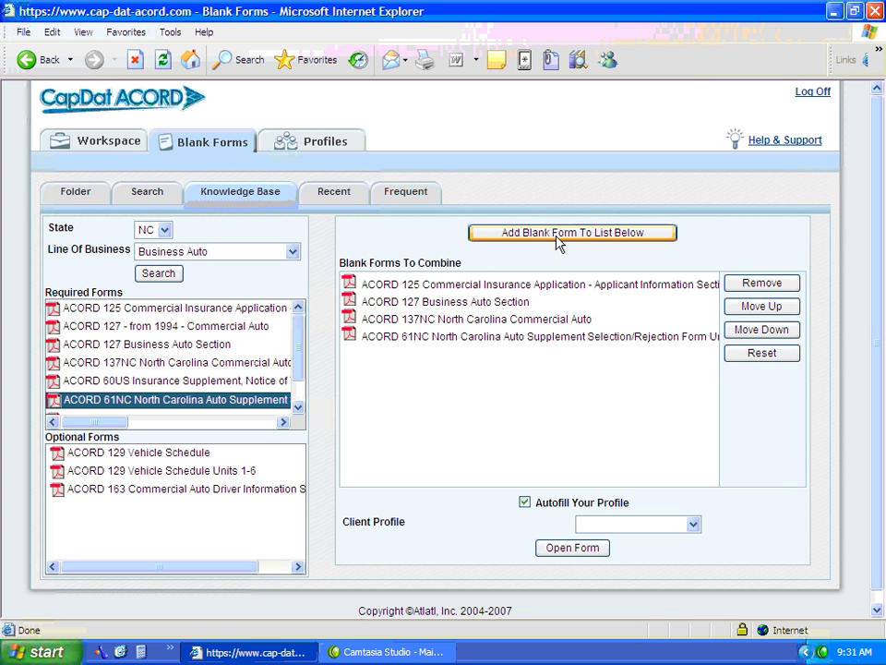
left_click(205, 384)
left_click(553, 238)
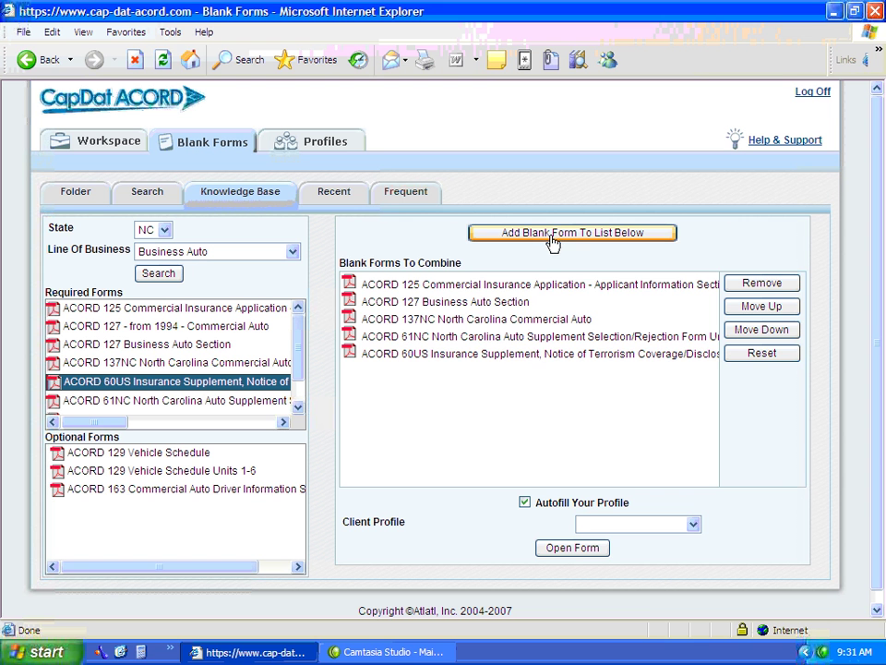
left_click(546, 359)
left_click(759, 307)
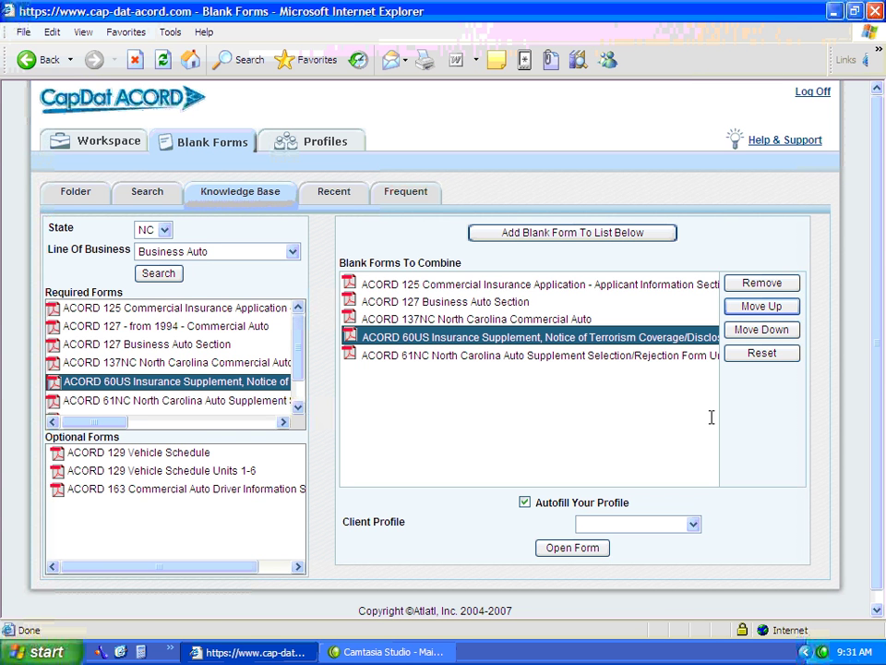
Step: Open the combined form, enter "Duke's Digging Company" as the applicant name and mark the transaction status as Issue Policy
left_click(575, 551)
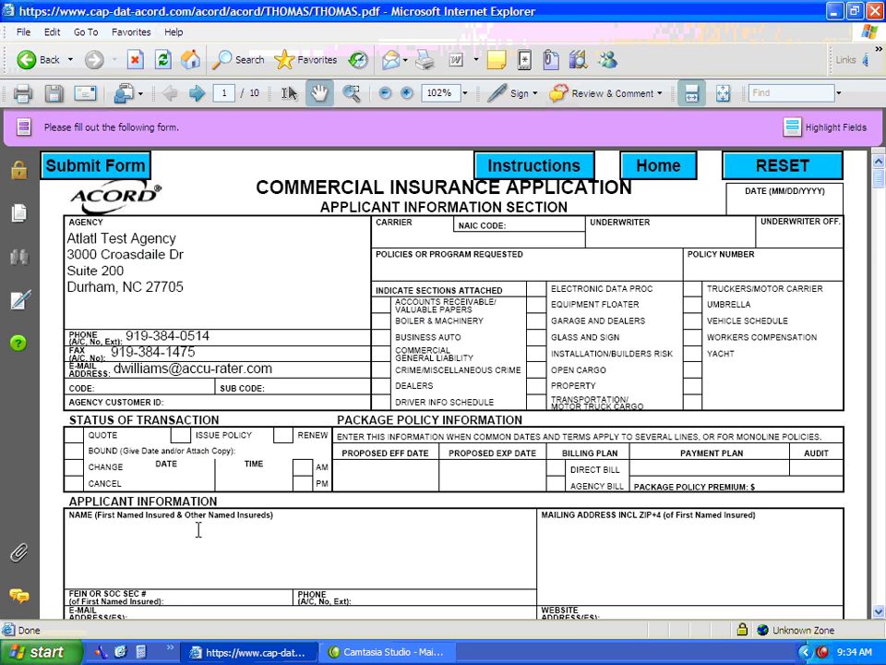
left_click(198, 530)
type("Duke's Digging Company")
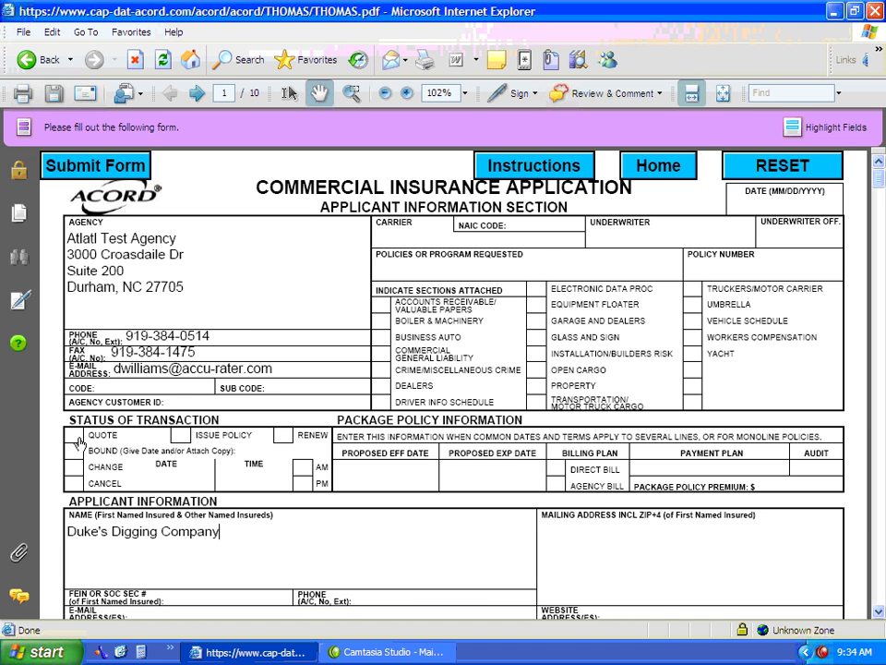
left_click(183, 440)
Step: Open the print settings for the form and view the list of available printers
left_click(24, 96)
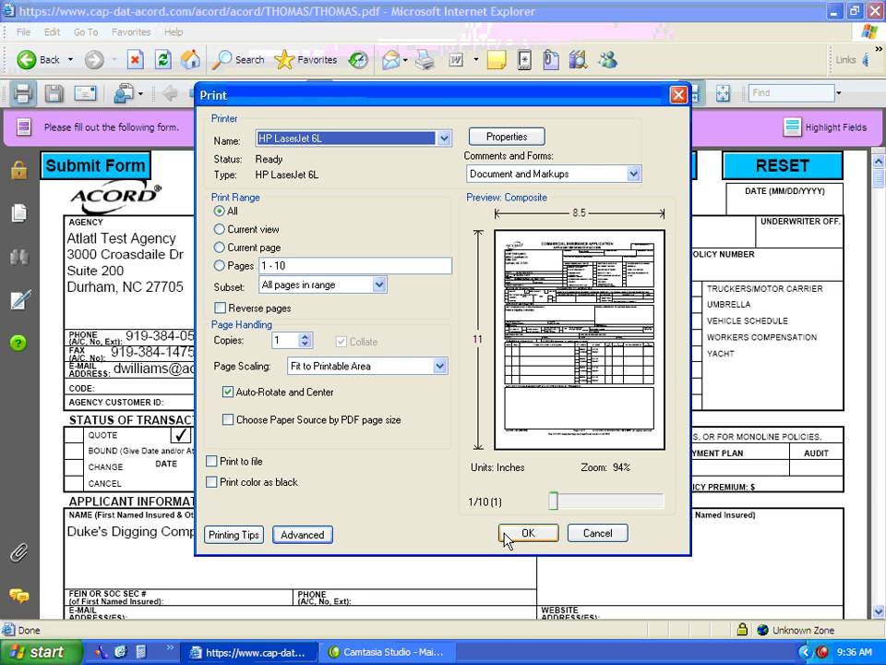
left_click(442, 141)
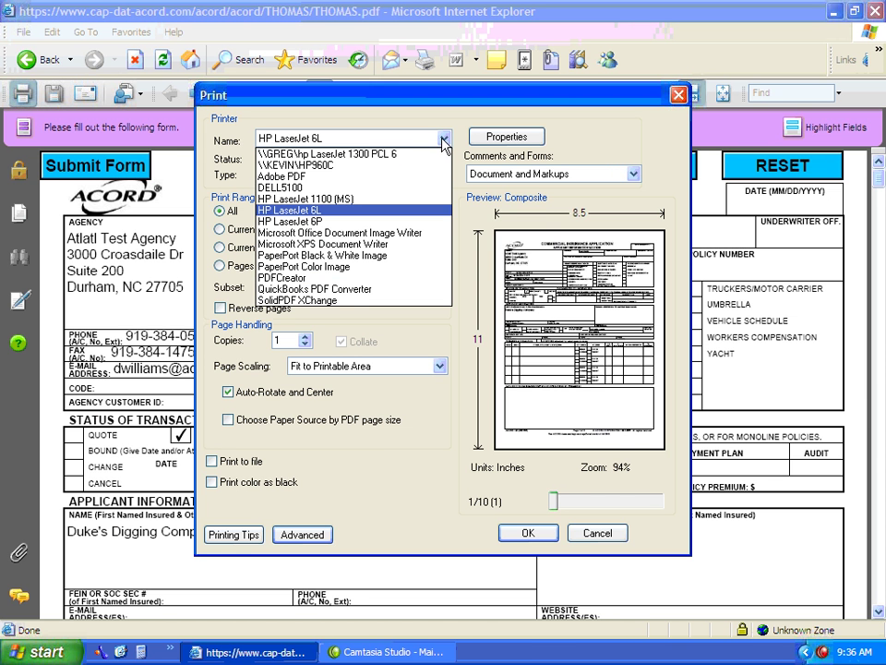
left_click(442, 140)
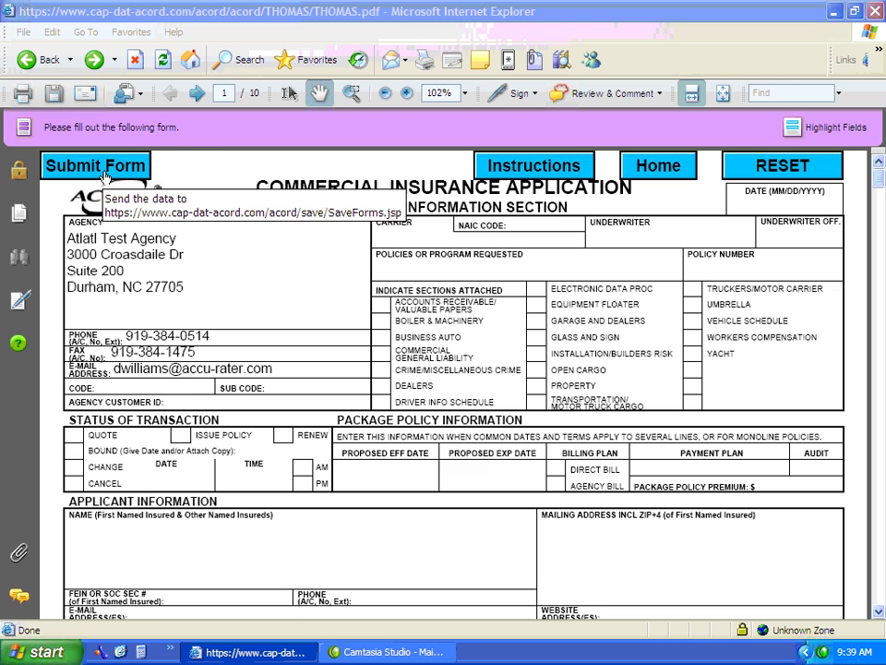
Step: Submit the form and save it in the Duke's Digging folder as "NC Business Auto App"
left_click(105, 177)
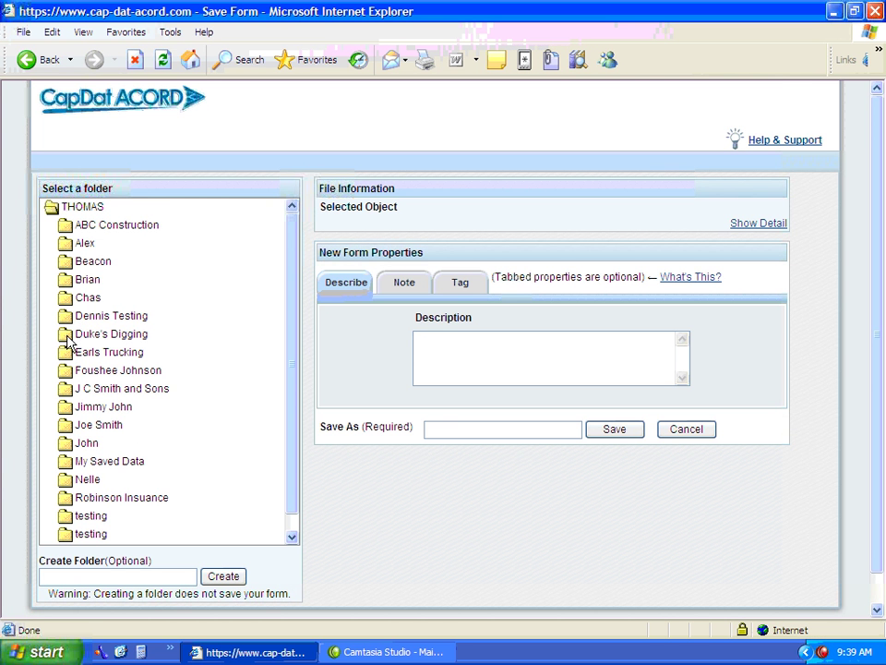
left_click(68, 338)
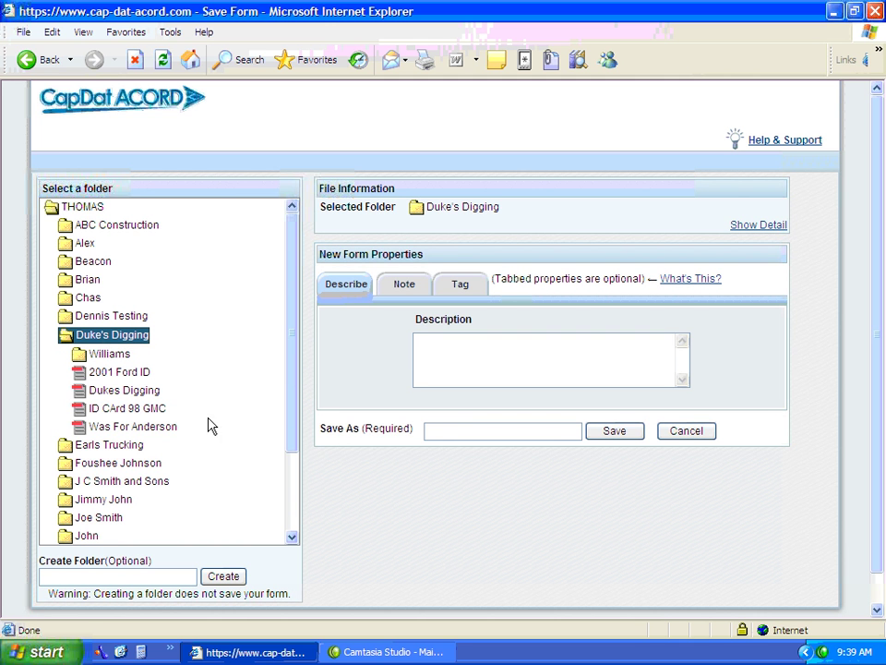
left_click(538, 431)
type("NC B")
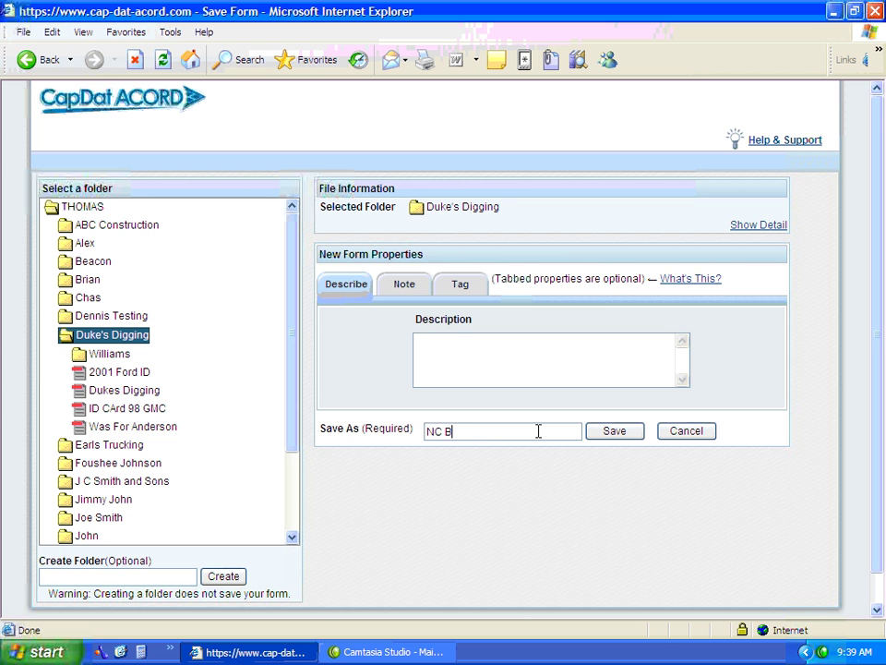
type("usiness Auto App")
left_click(610, 441)
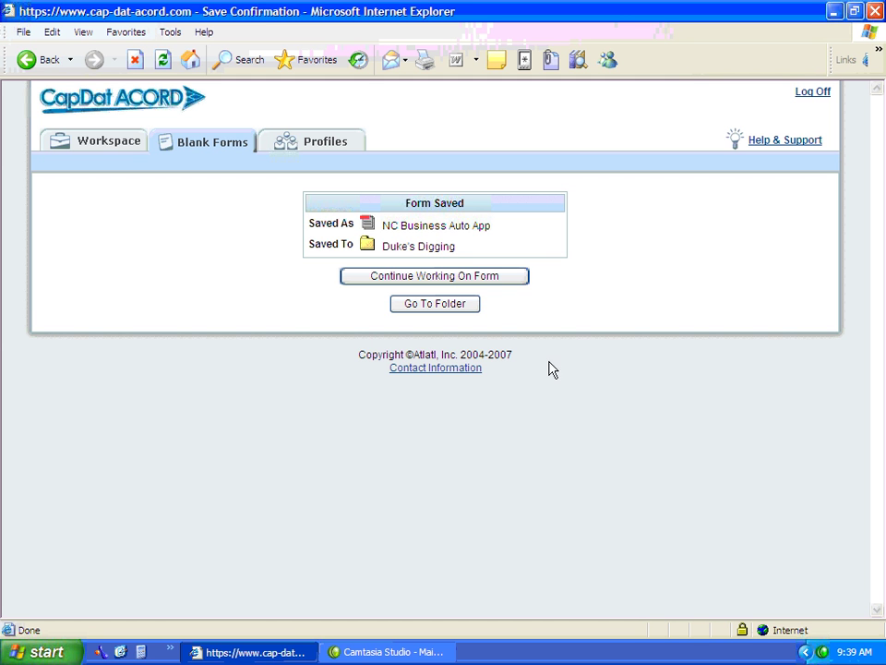
Step: Go to the saved form's folder and attach NC Business Auto App to an email as a PDF
left_click(439, 311)
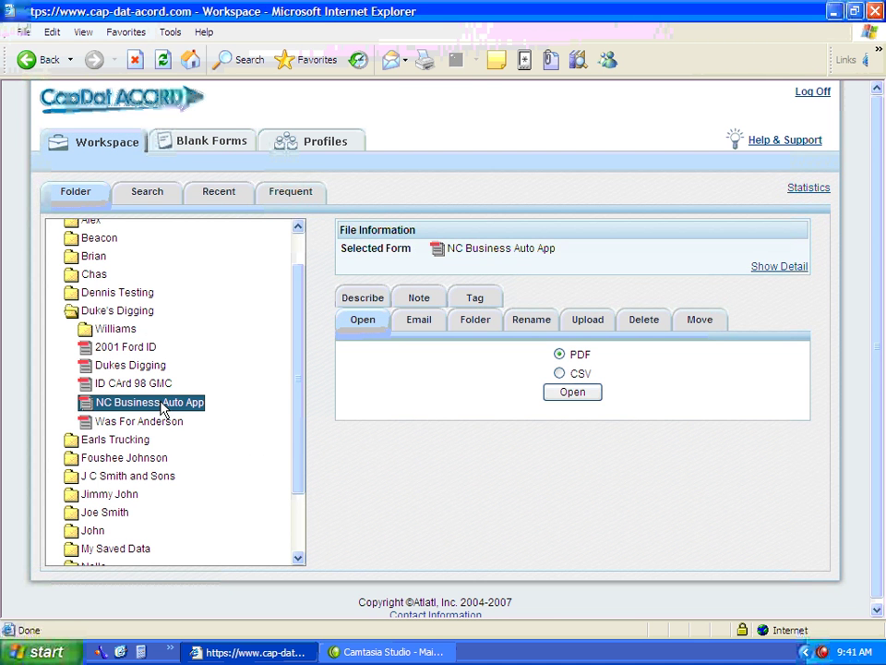
mouse_move(163, 409)
left_click(419, 322)
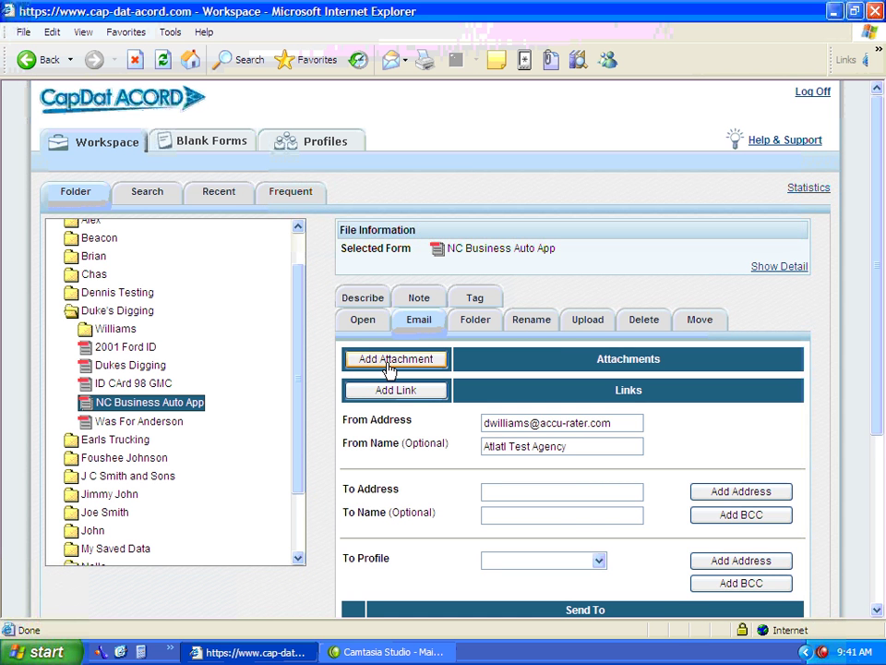
left_click(390, 362)
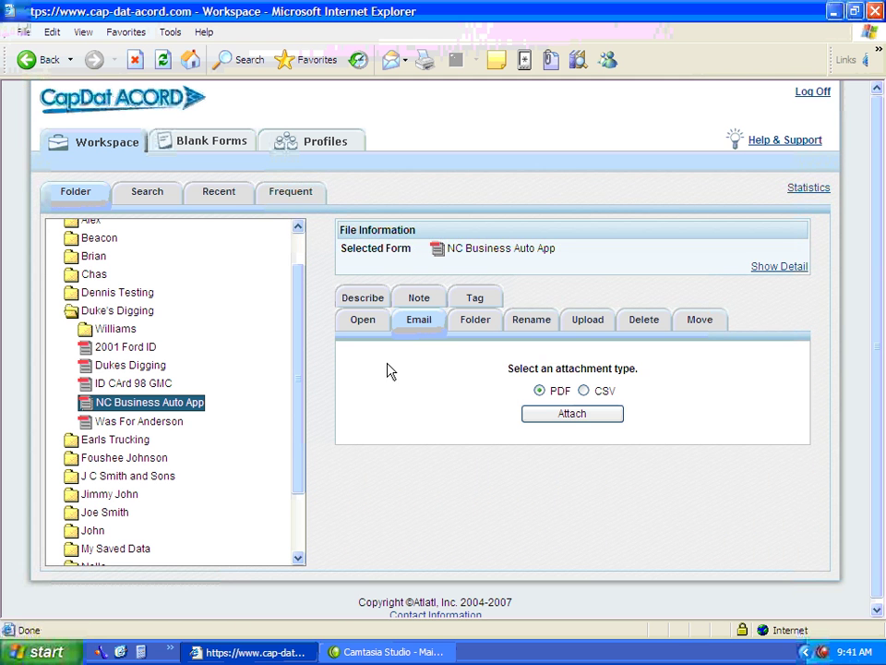
left_click(554, 414)
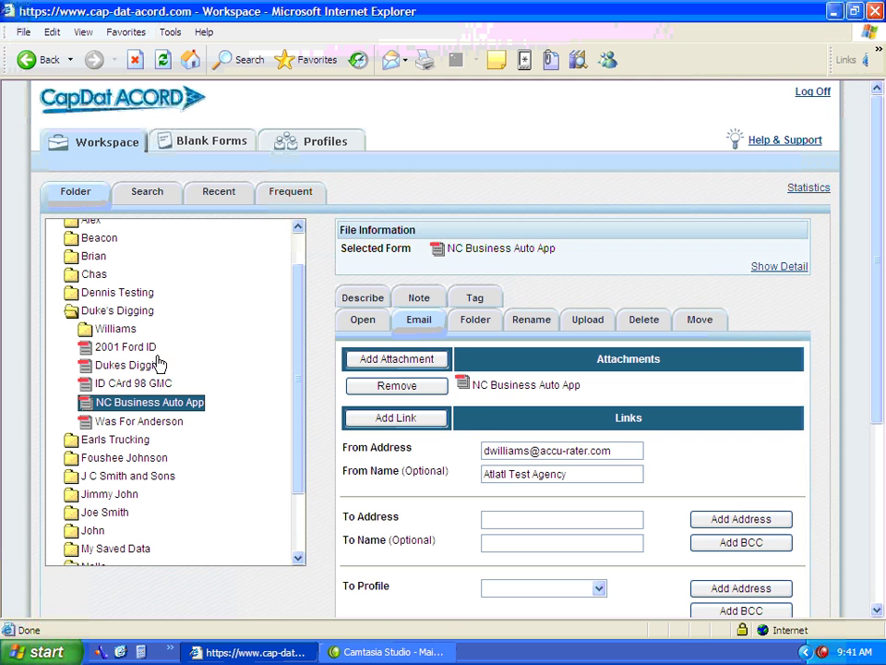
Step: Attach the Ford F-750 picture from the subfolder inside Duke's Digging to the email
left_click(121, 333)
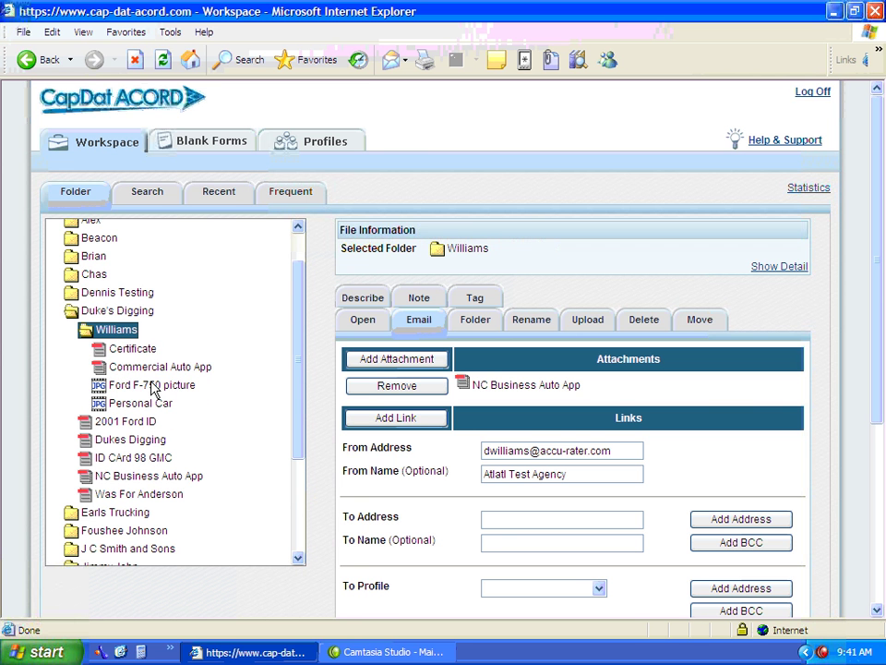
left_click(152, 386)
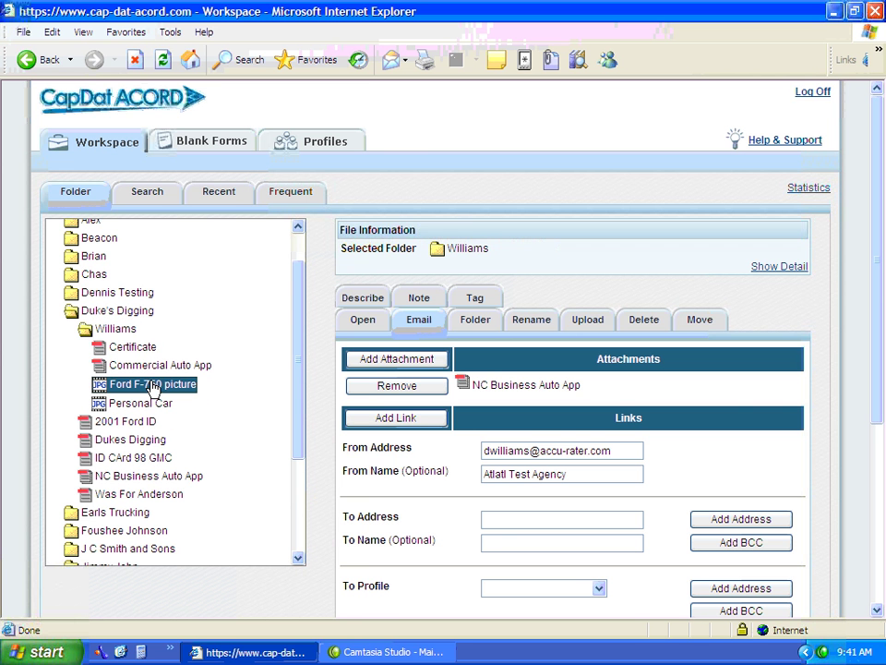
left_click(399, 362)
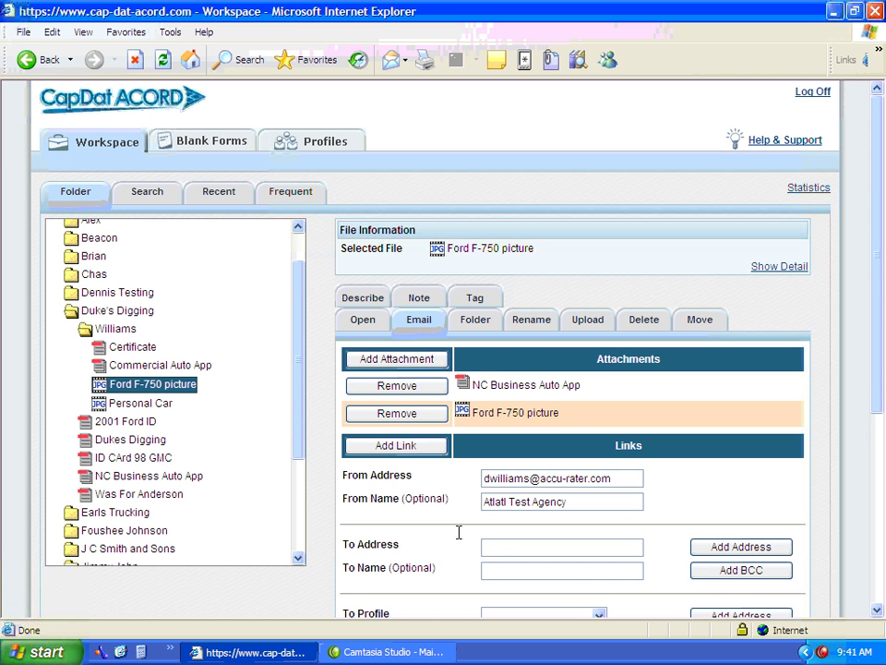
Step: Send the email with the subject "New App" and open the NC Business Auto App PDF attached to the received message
scroll(443, 536, "down", 5)
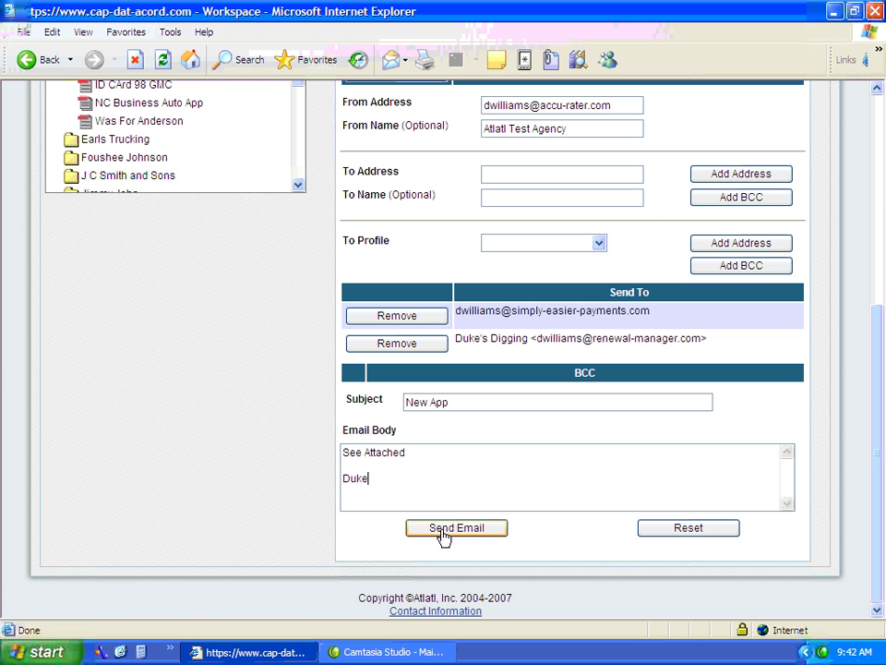
left_click(444, 529)
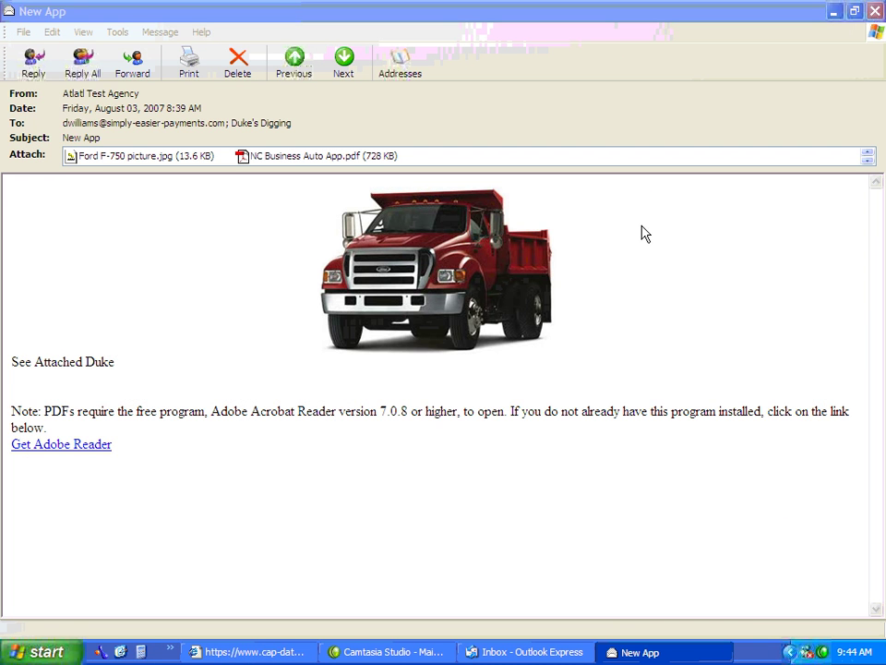
double_click(312, 156)
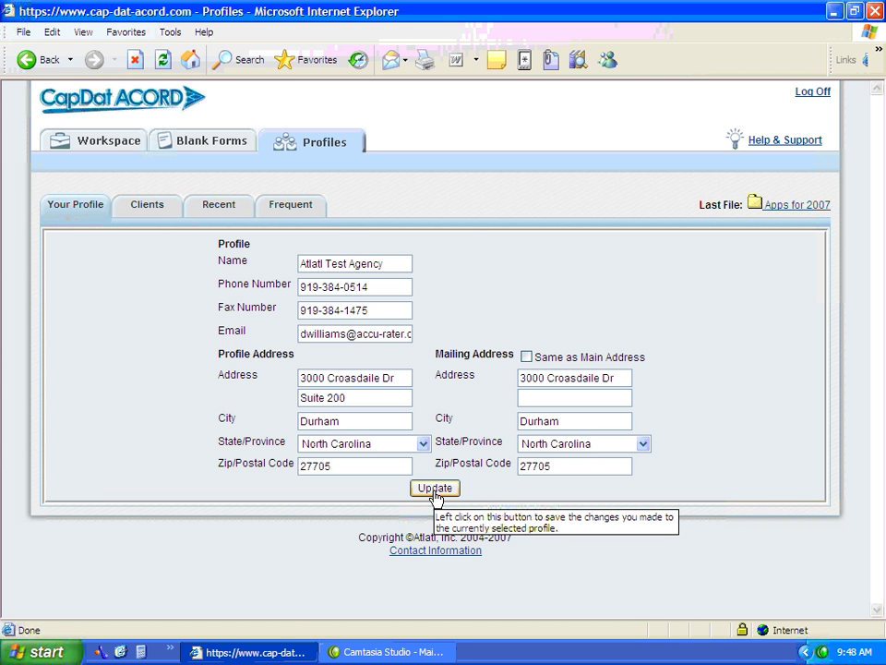
Step: Review the Duke's Digging client profile and open a blank profile form for a new client
left_click(148, 205)
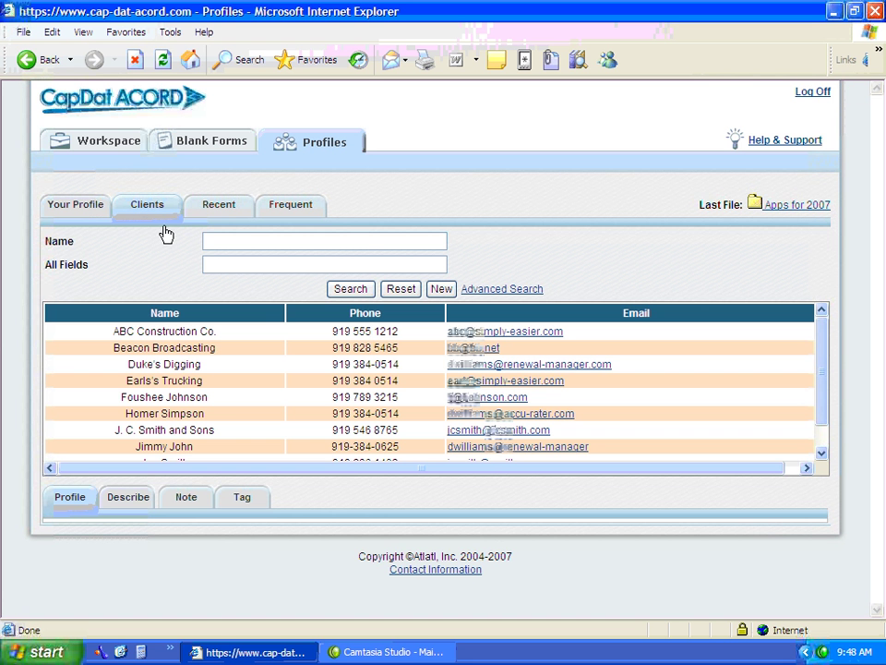
left_click(181, 370)
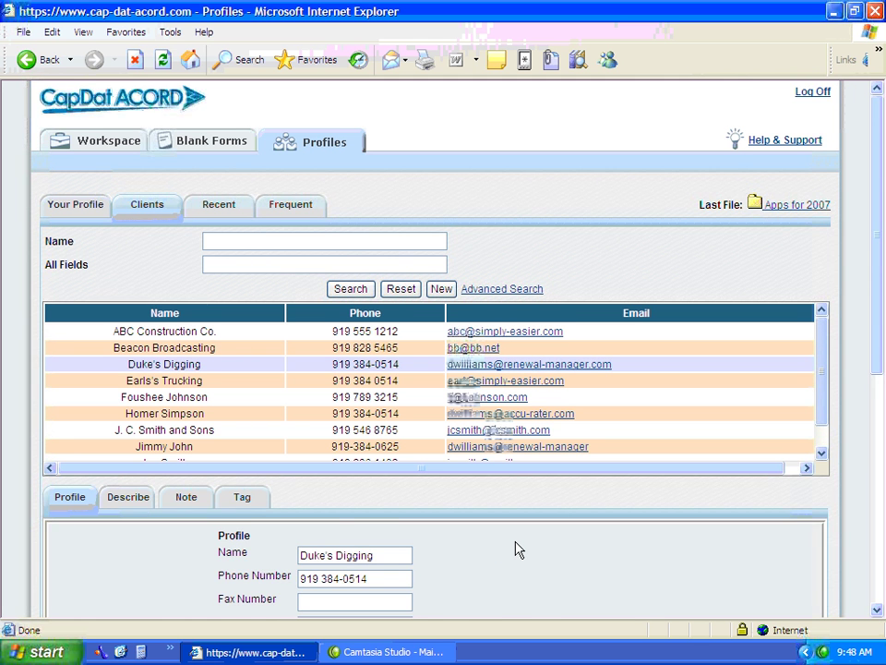
scroll(517, 547, "down", 1)
scroll(519, 541, "down", 2)
scroll(485, 502, "down", 2)
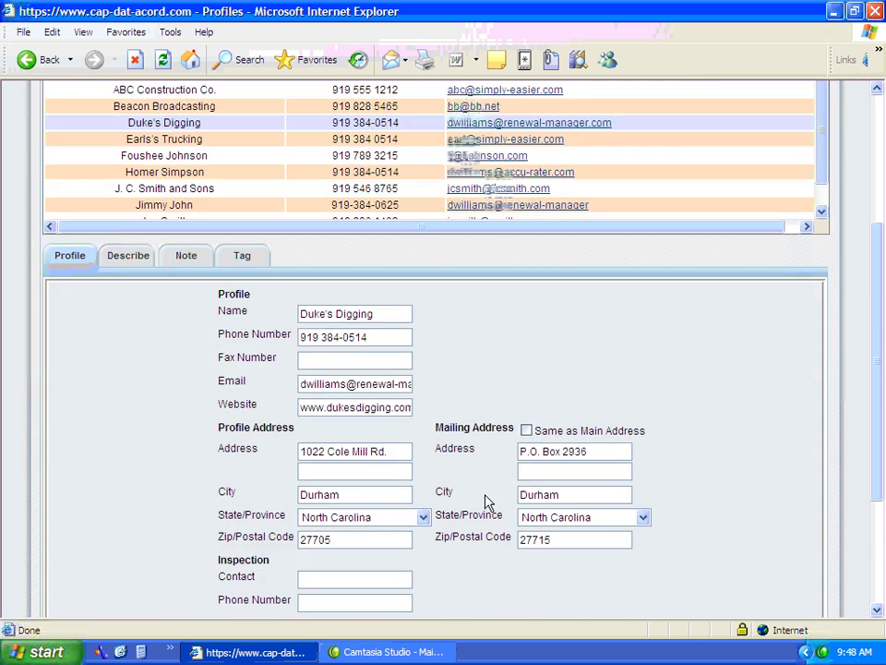
scroll(484, 503, "down", 3)
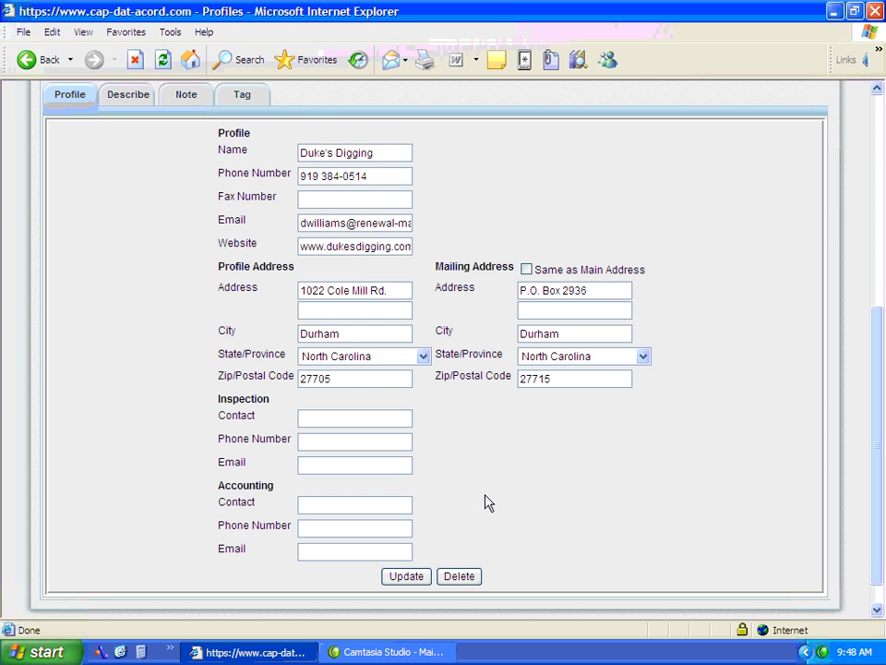
scroll(480, 534, "up", 8)
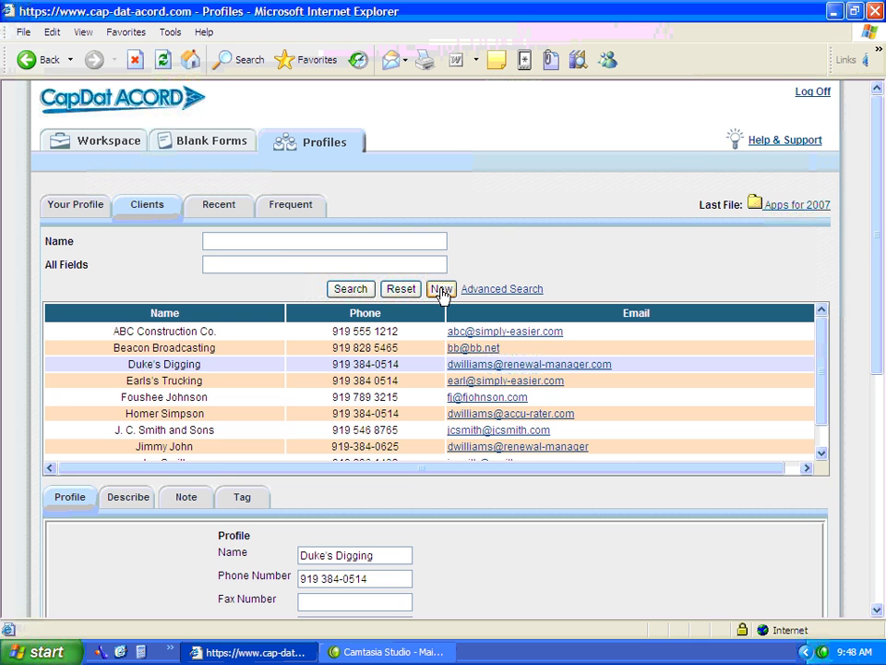
left_click(440, 289)
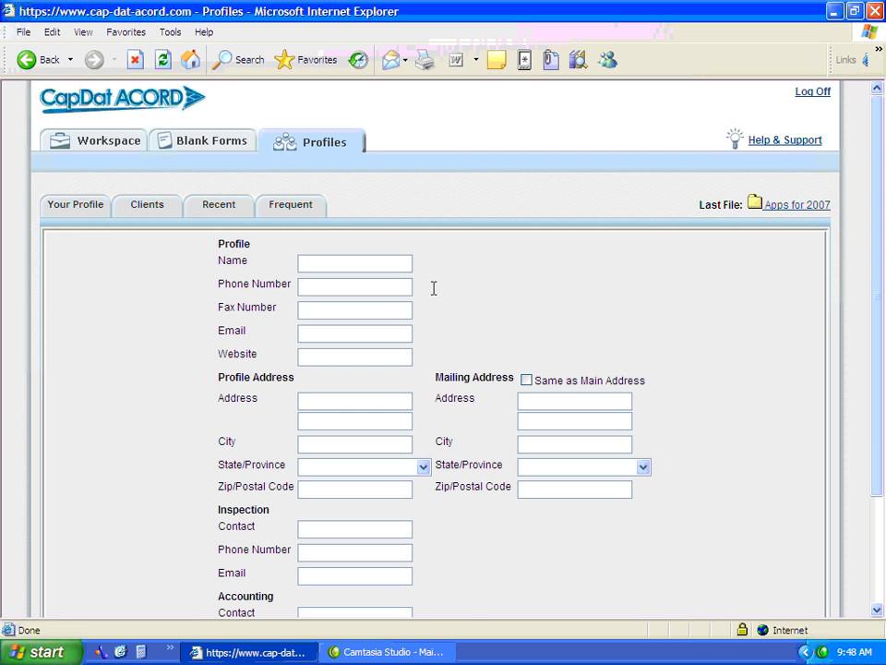
scroll(464, 490, "down", 2)
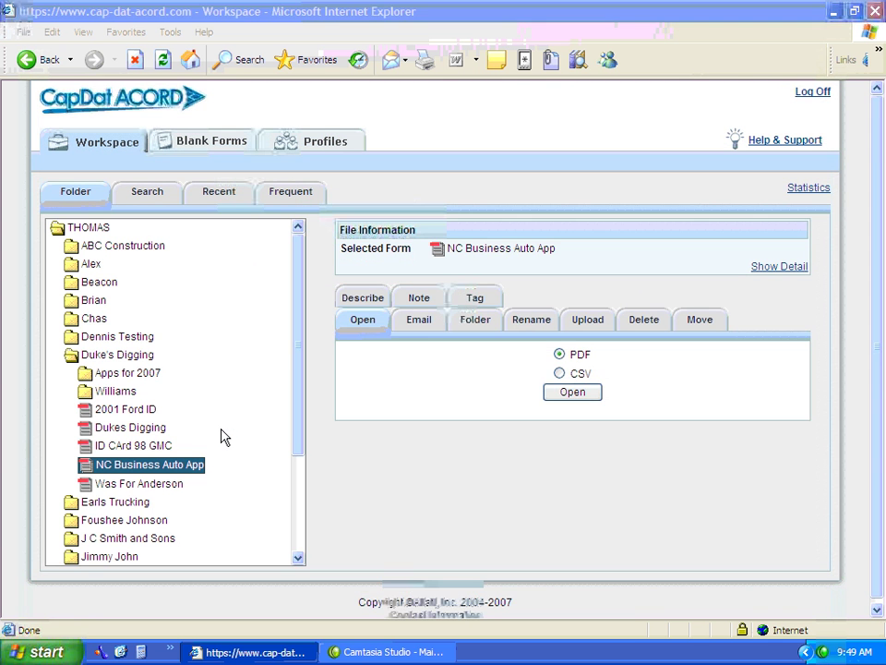
Step: Add the tags "blue", "duke" and "June" to the NC Business Auto App form
left_click(472, 299)
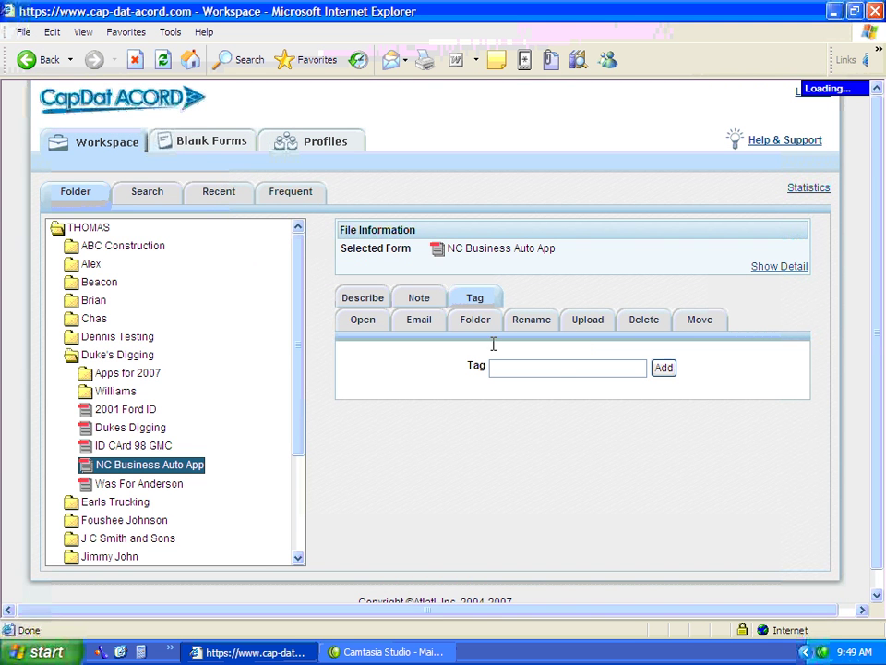
left_click(561, 369)
type("blue")
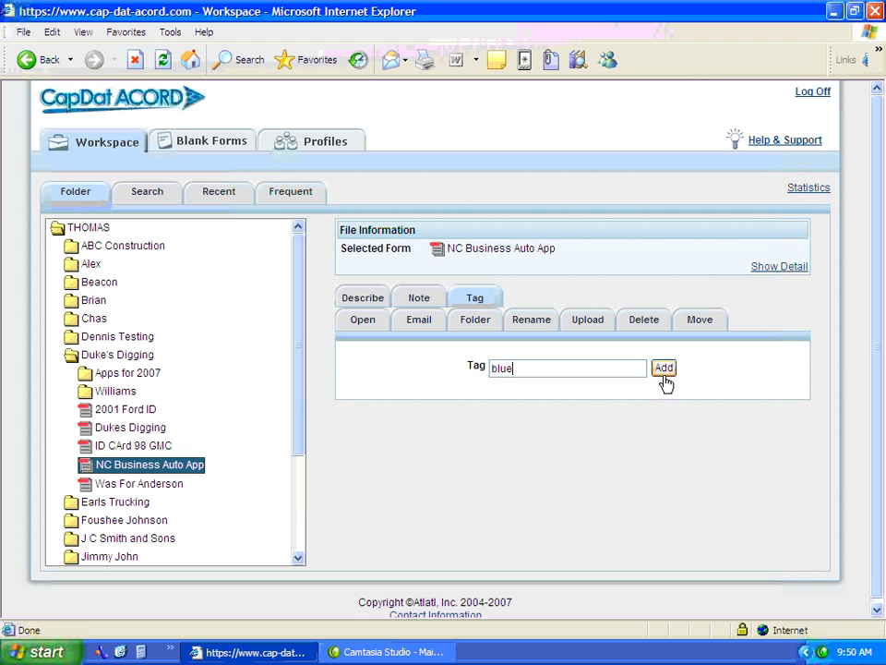
left_click(663, 370)
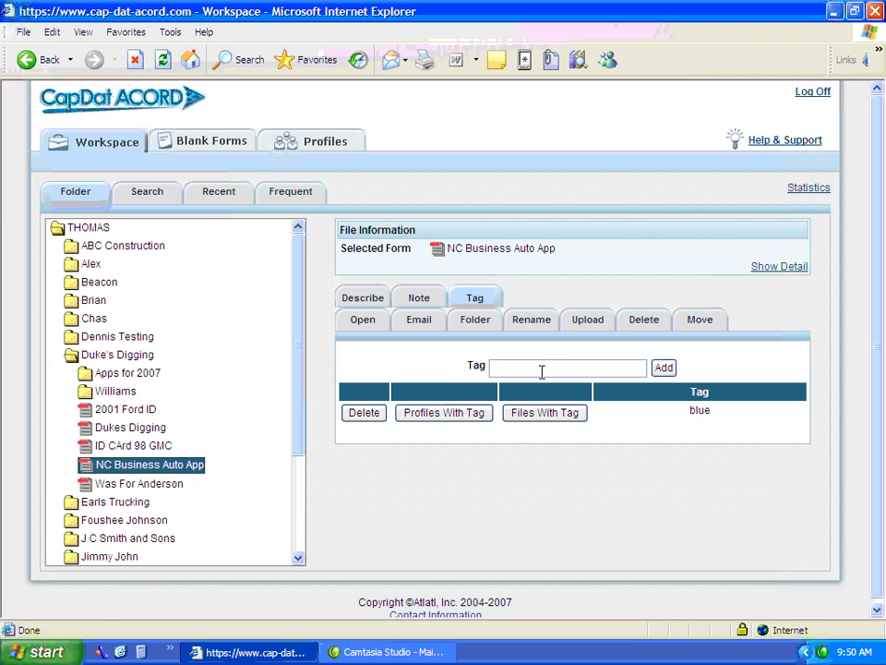
left_click(542, 369)
type("duke")
left_click(662, 367)
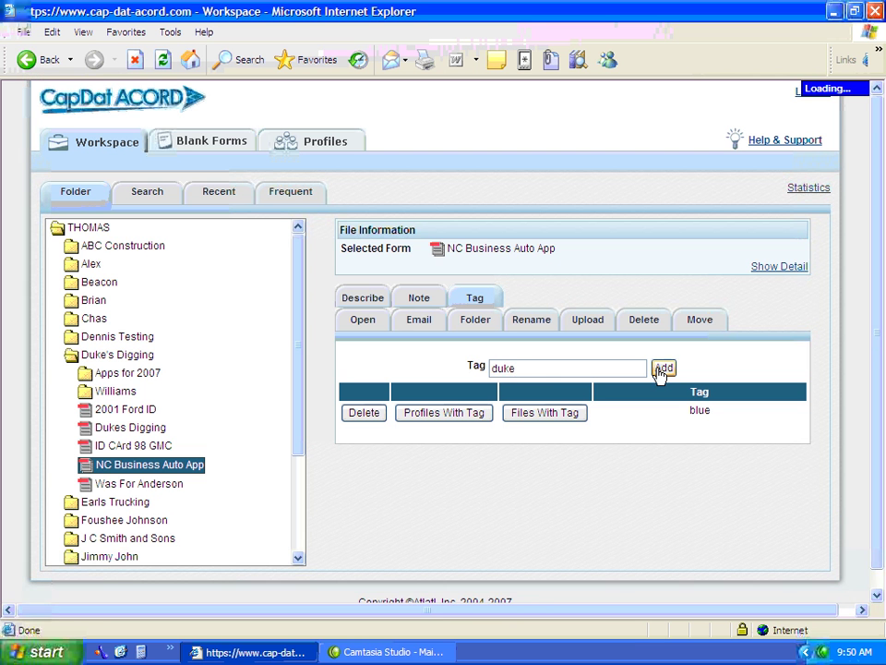
left_click(550, 367)
type("June")
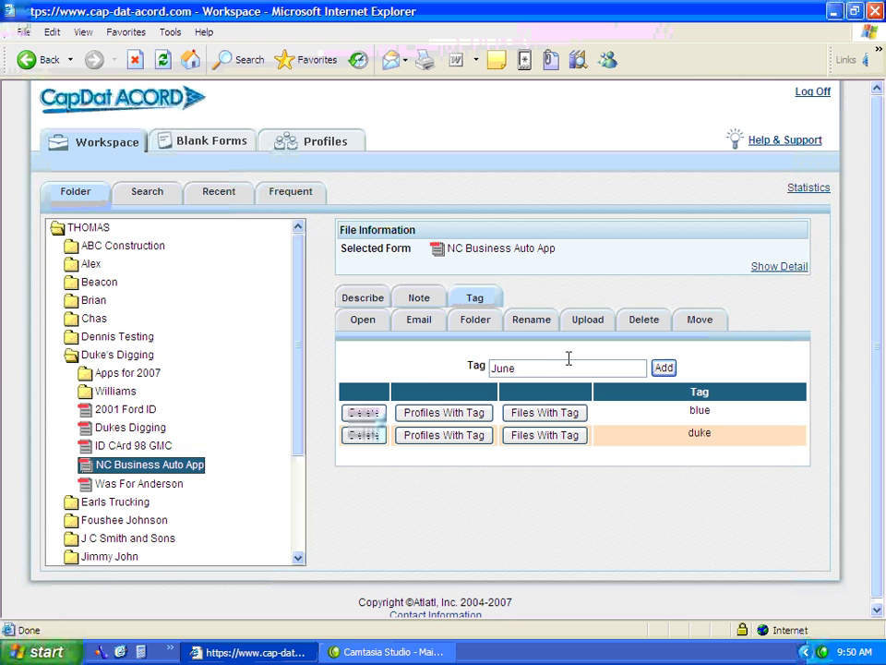
left_click(661, 370)
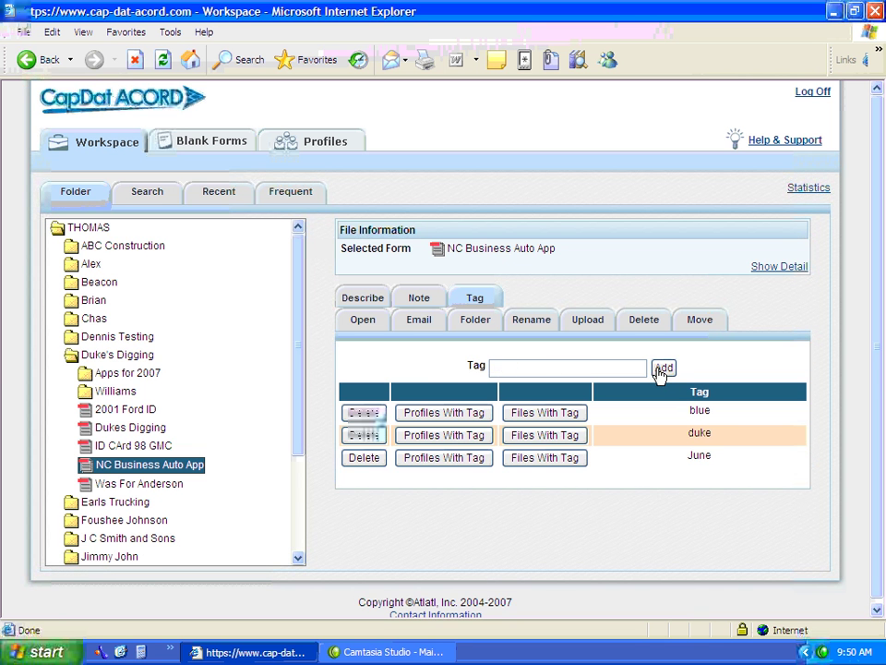
Step: Add a note to the NC Business Auto App form stating that the client "is Member of The Elks"
left_click(420, 301)
left_click(443, 385)
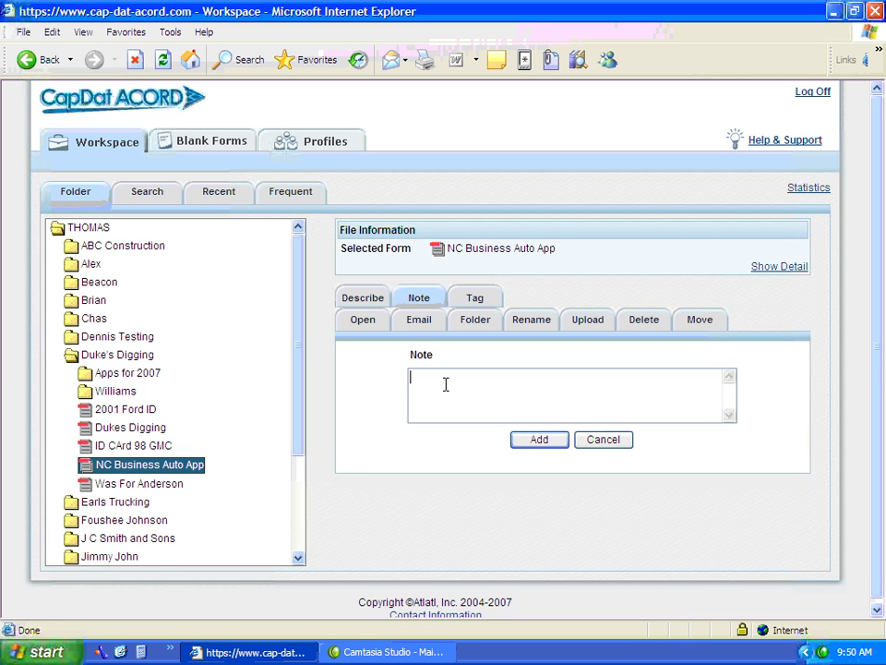
type("Duke i")
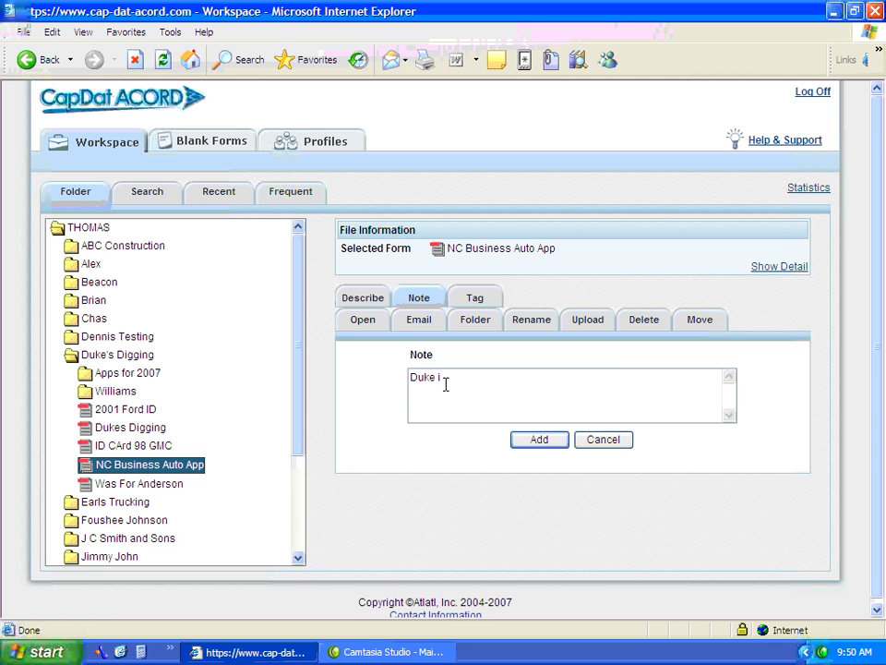
type("s Member of The Elks")
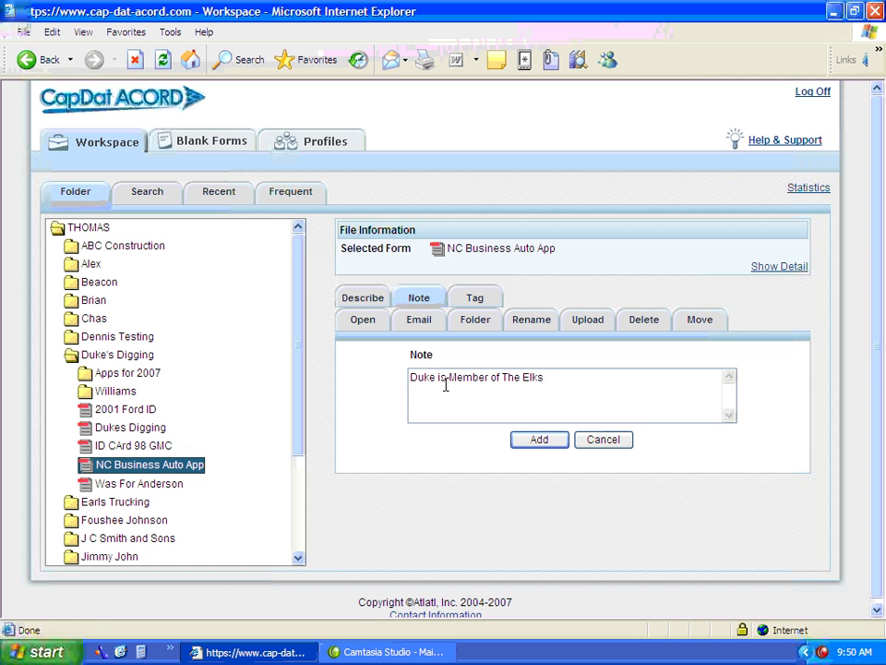
left_click(542, 441)
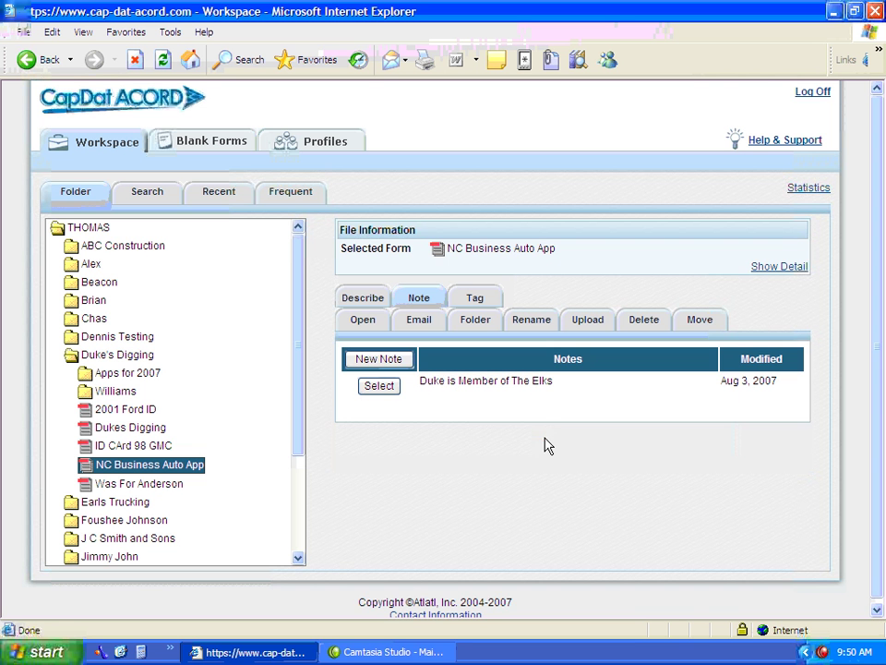
Step: Enter a description for the NC Business Auto App form beginning with "Renewal App for"
left_click(365, 299)
left_click(452, 387)
type("Renewal App for")
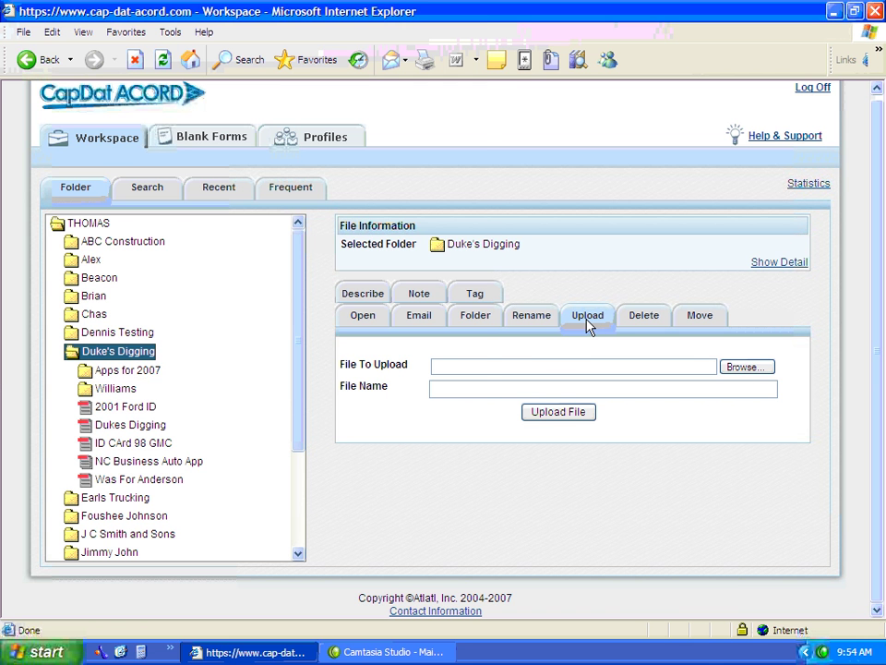
Step: Upload car2.jpg to the Duke's Digging folder under the name "Duke's New Car" and open the uploaded picture
left_click(700, 364)
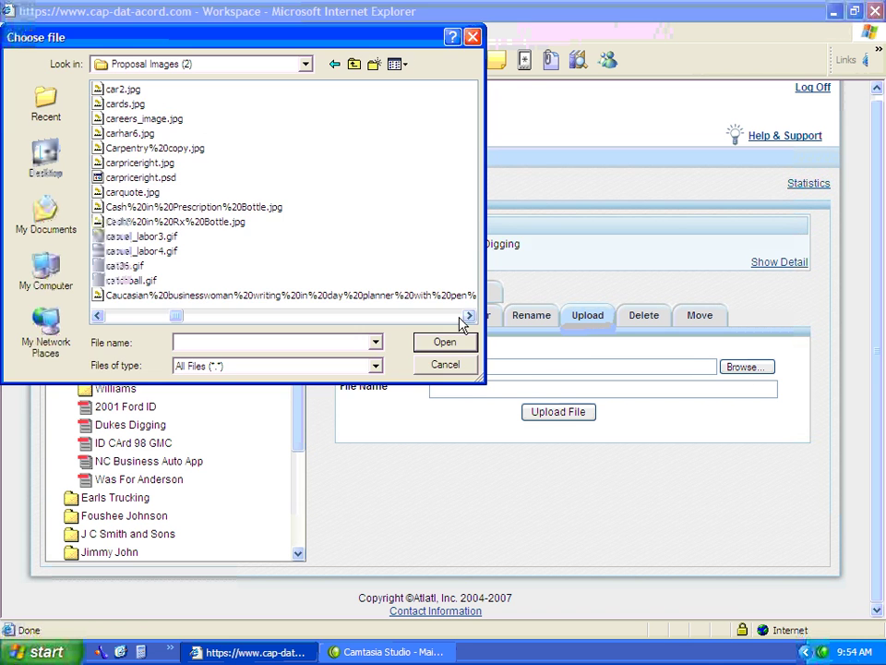
left_click(117, 90)
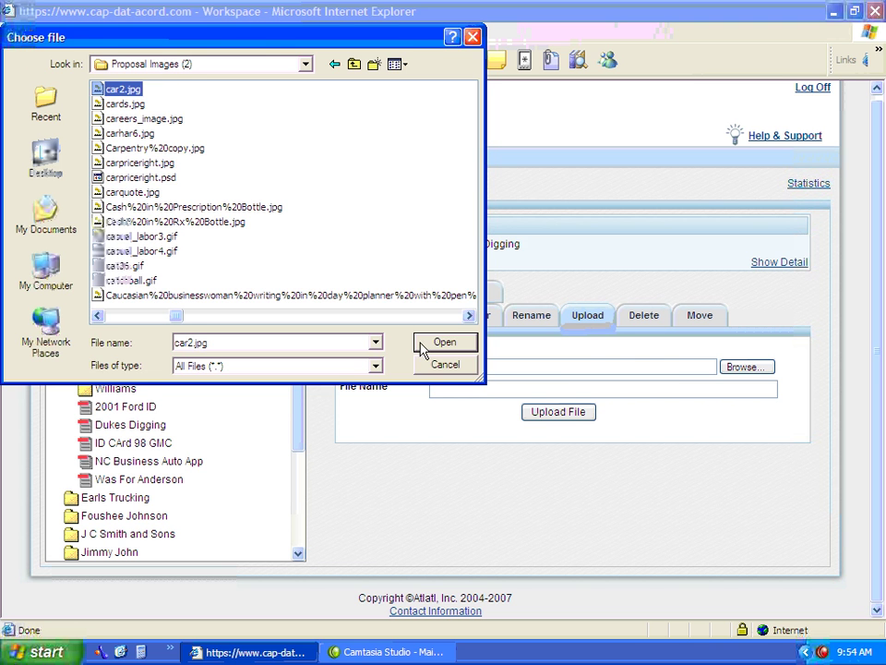
key("Return")
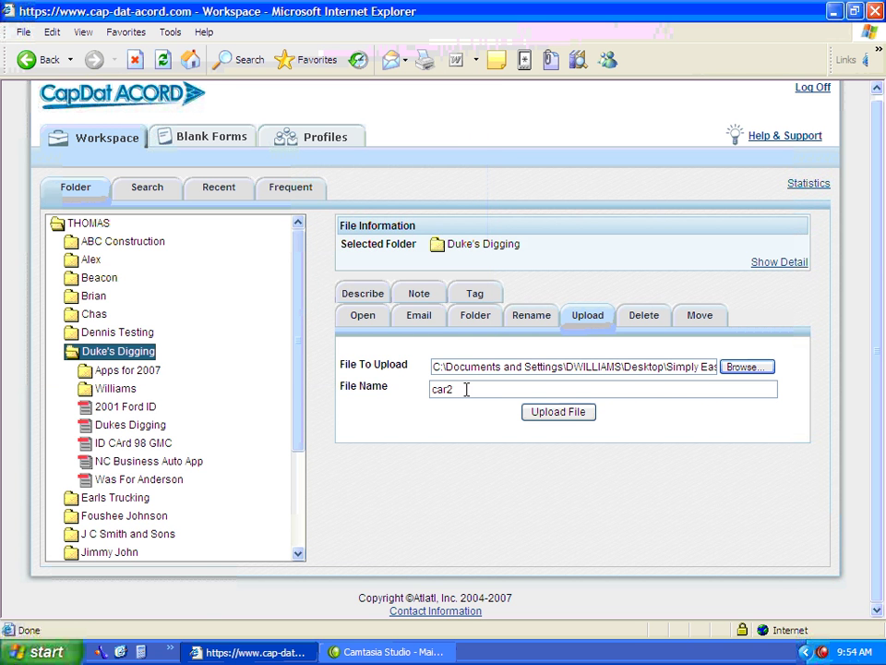
left_click_drag(467, 389, 417, 393)
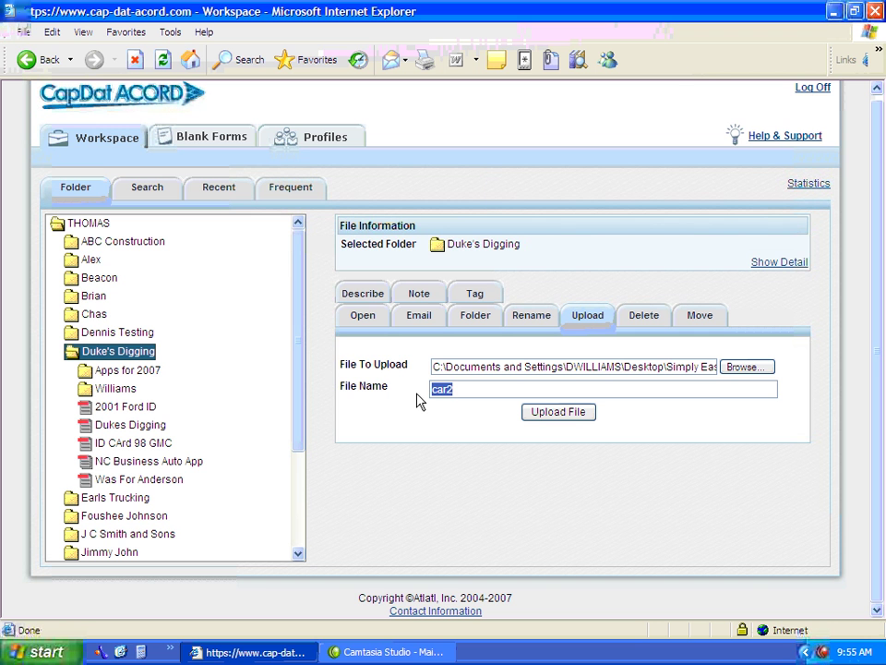
type("Duke's New Car")
key("Return")
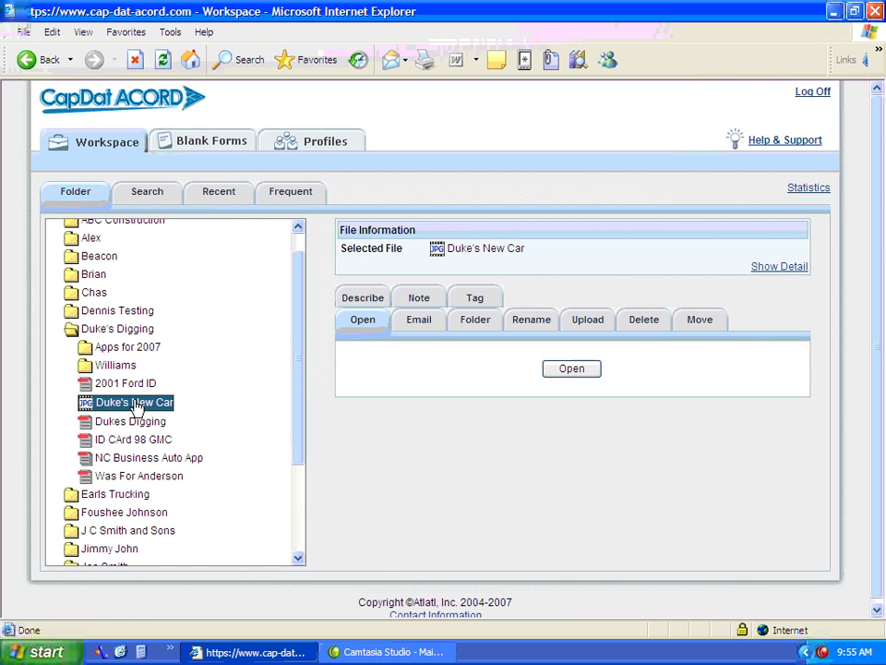
double_click(138, 404)
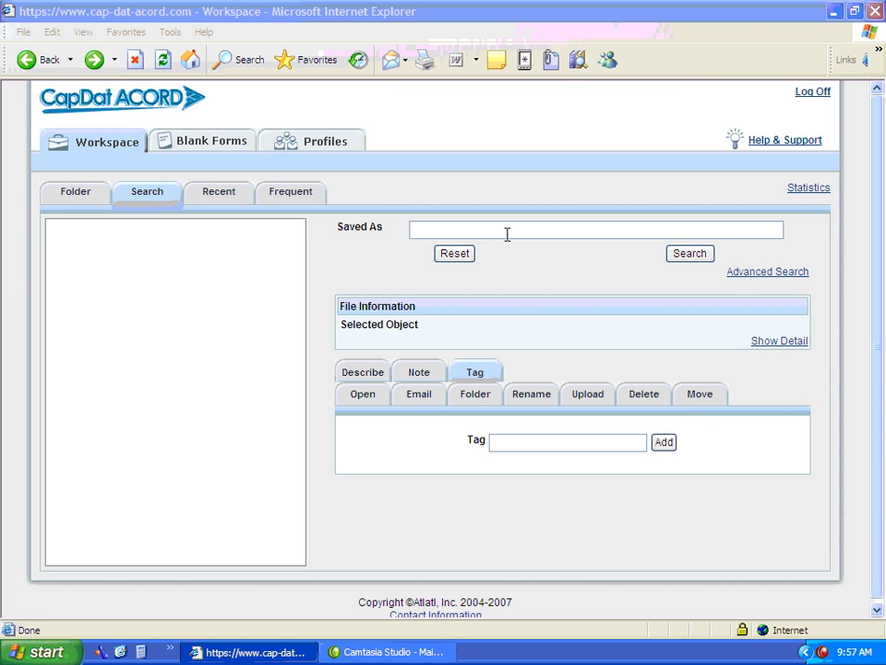
Step: Run an advanced search of the workspace for all file types with the tag "june"
left_click(741, 273)
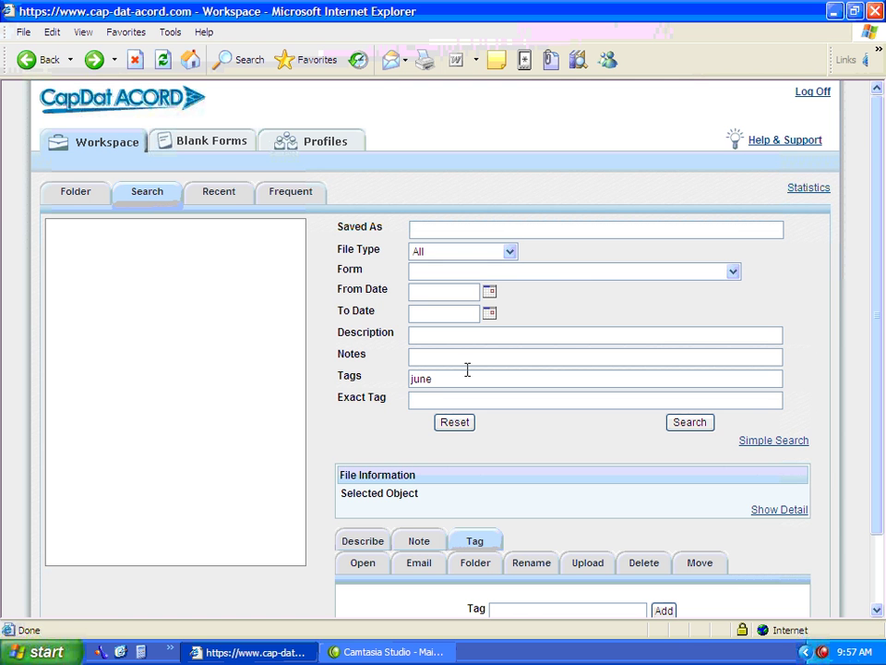
double_click(426, 377)
key("BackSpace")
type("june")
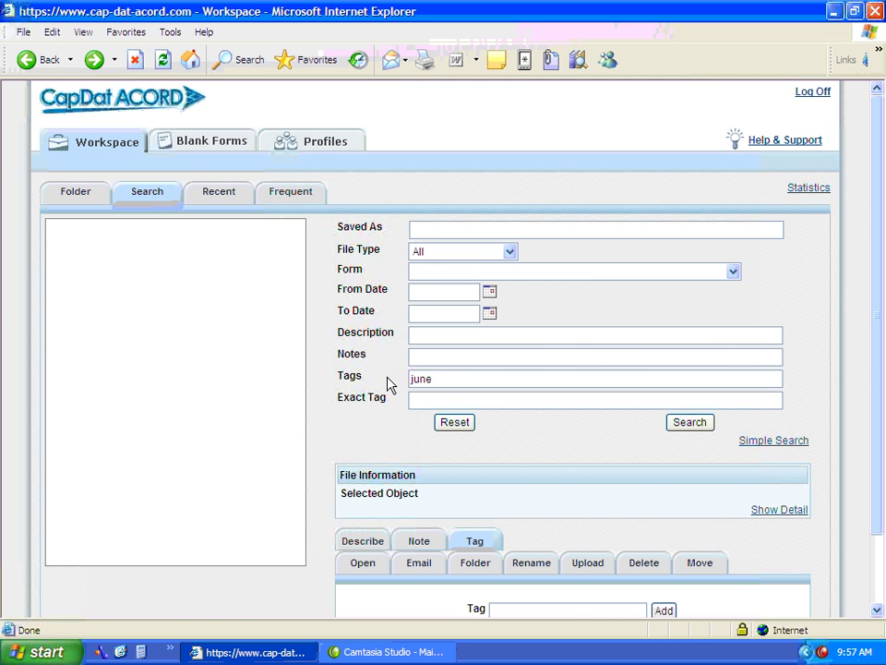
left_click(676, 425)
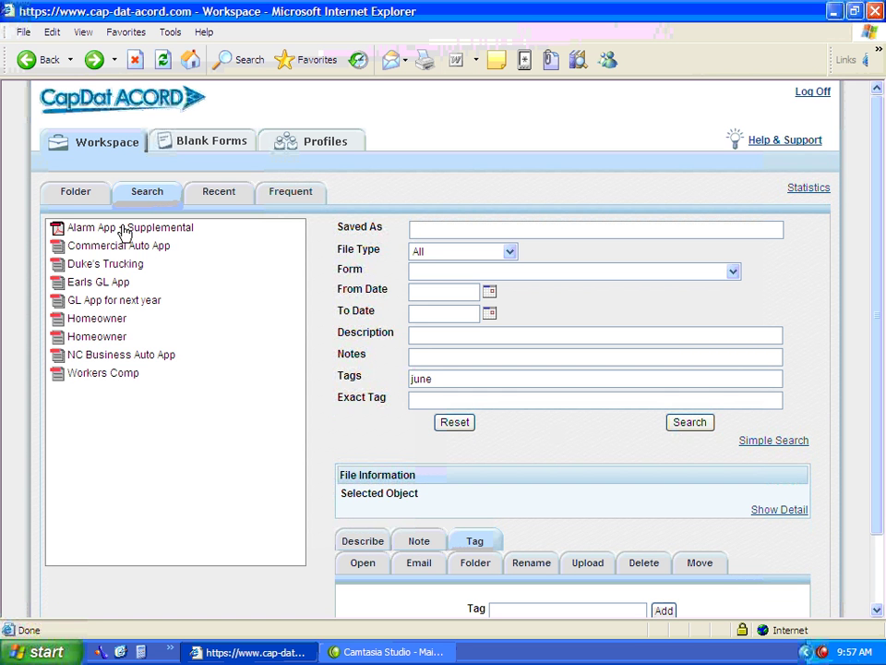